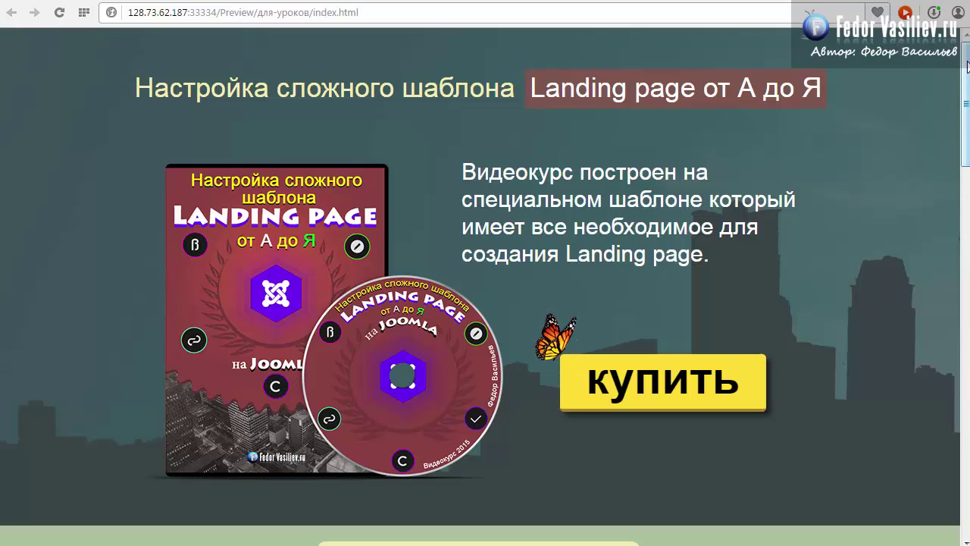
drag(967, 67, 877, 148)
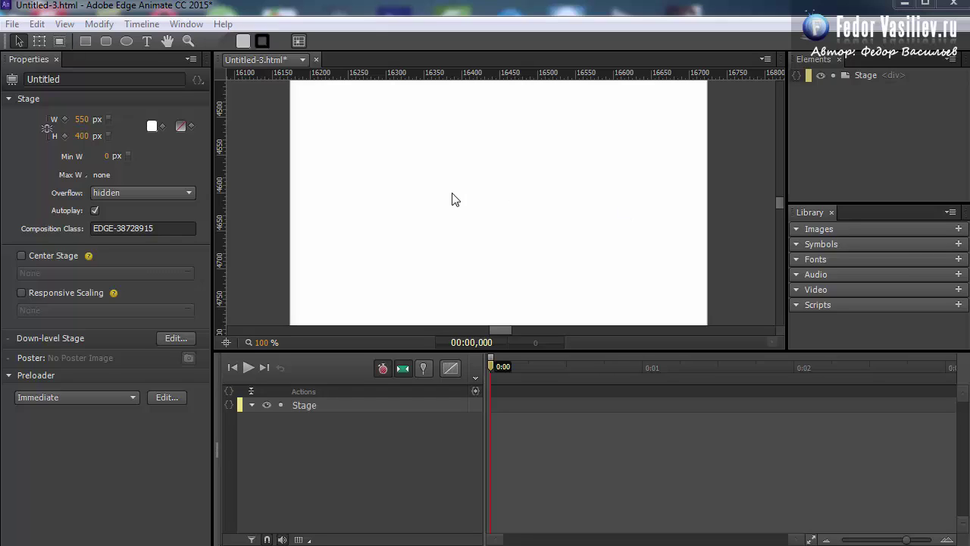
- Make the stage's background colour fully transparent by lowering its alpha to zero
click(776, 201)
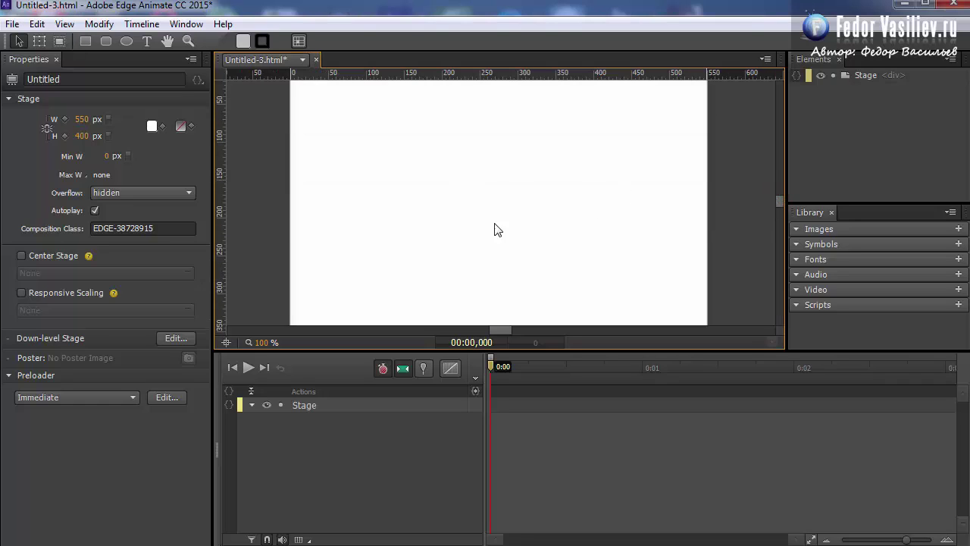
click(360, 162)
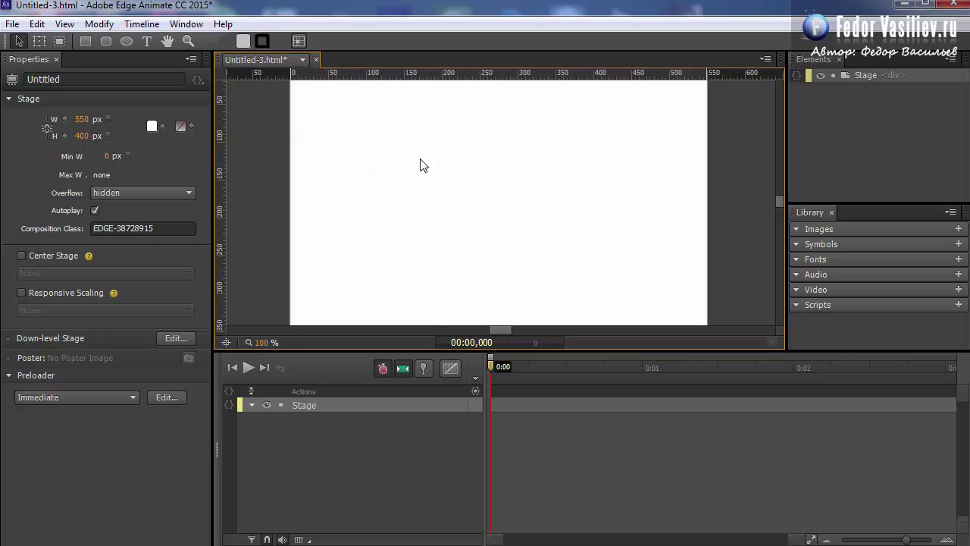
click(857, 74)
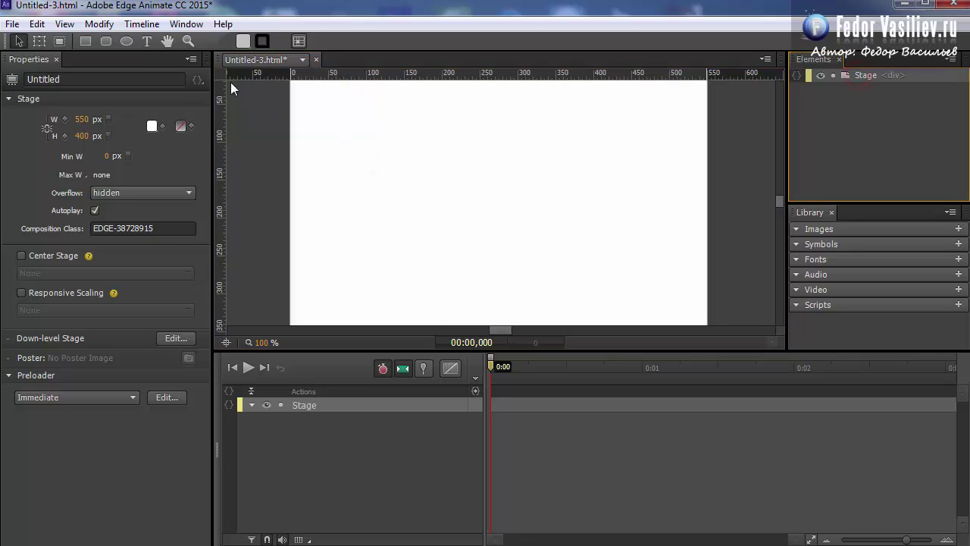
click(151, 125)
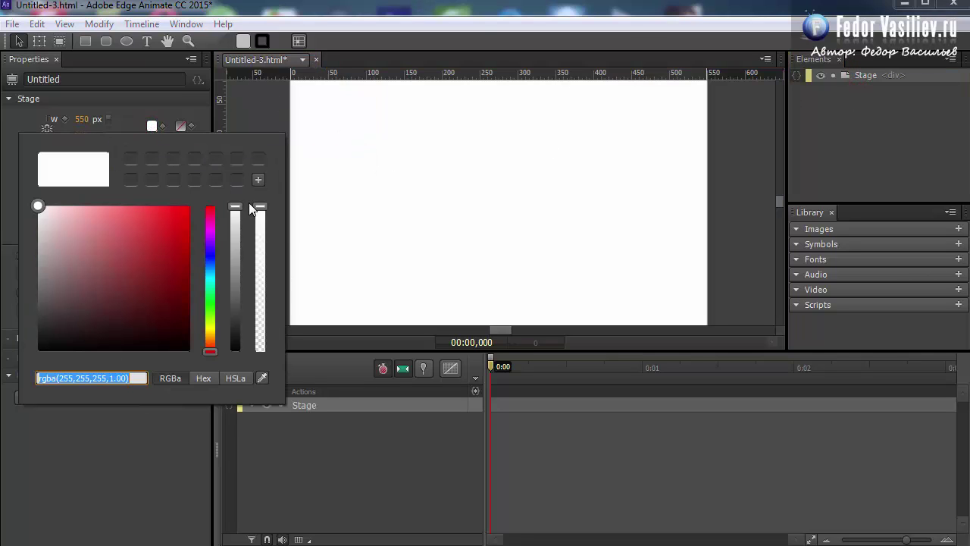
drag(260, 206, 263, 354)
click(369, 173)
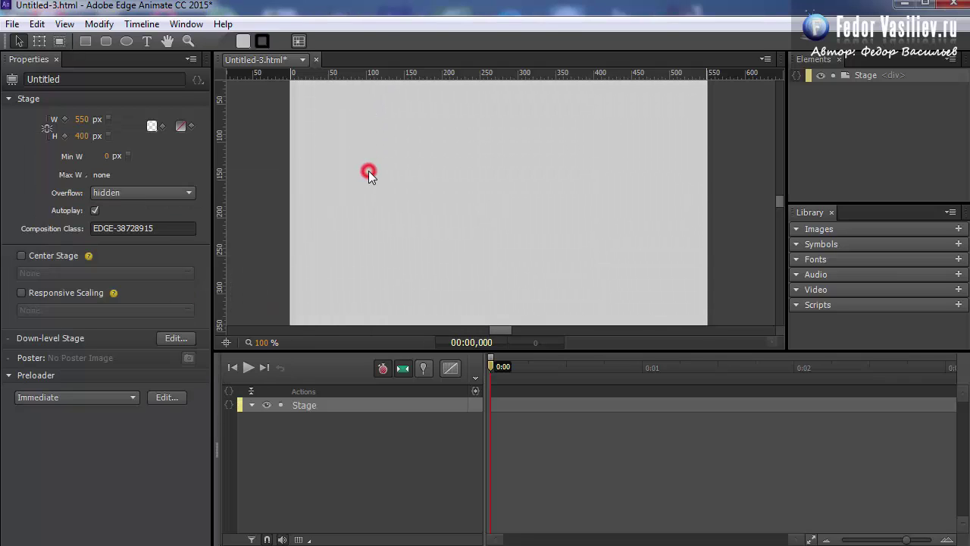
- Set the stage size to 100 px wide and 90 px high
click(82, 120)
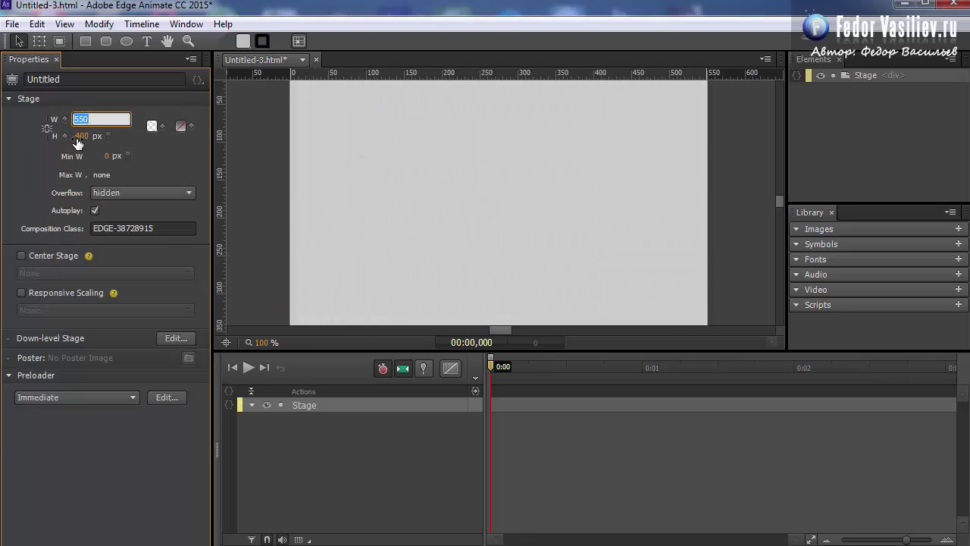
text(100)
click(81, 136)
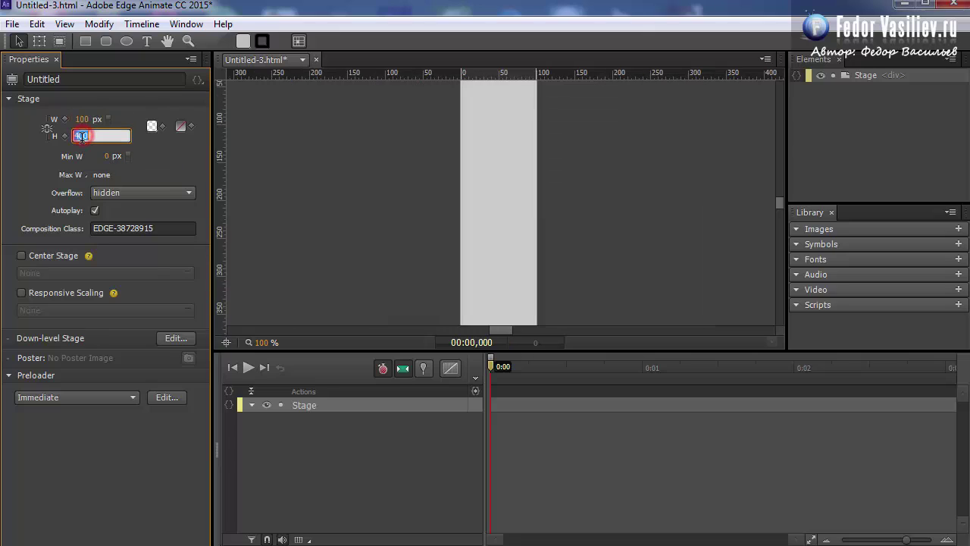
text(90)
key(Return)
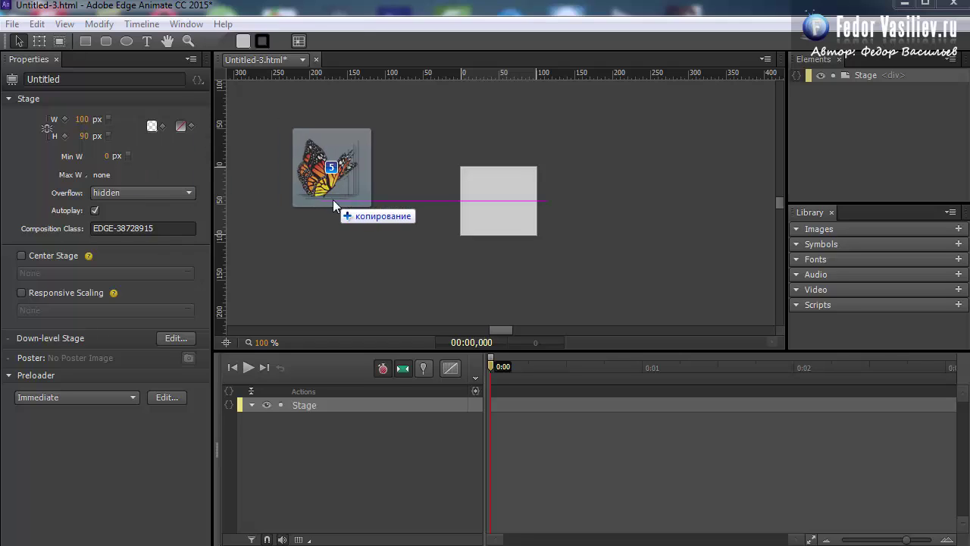
- Place the five butterfly images, 1.png through 5.png, together on the stage and clear their selection
drag(338, 203, 501, 206)
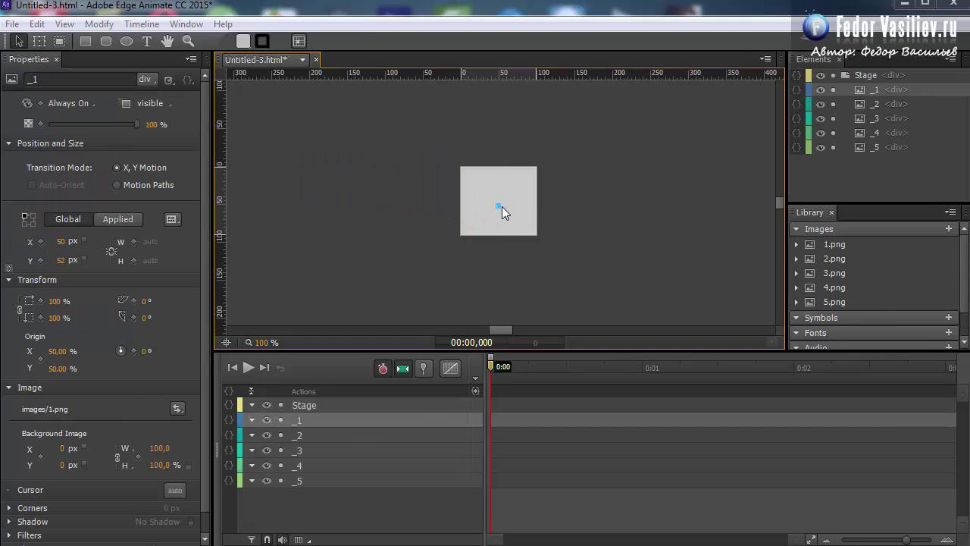
click(189, 41)
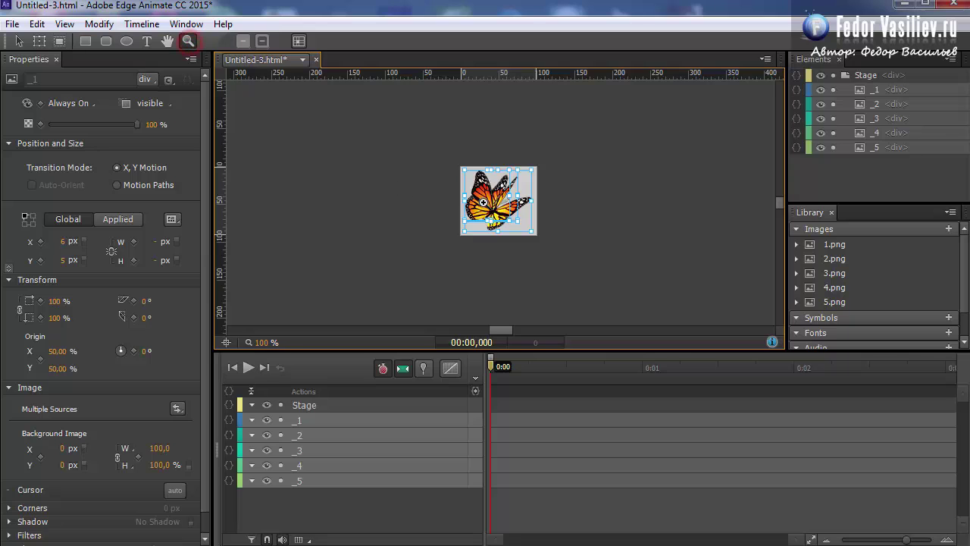
click(484, 203)
click(522, 203)
click(497, 209)
click(497, 209)
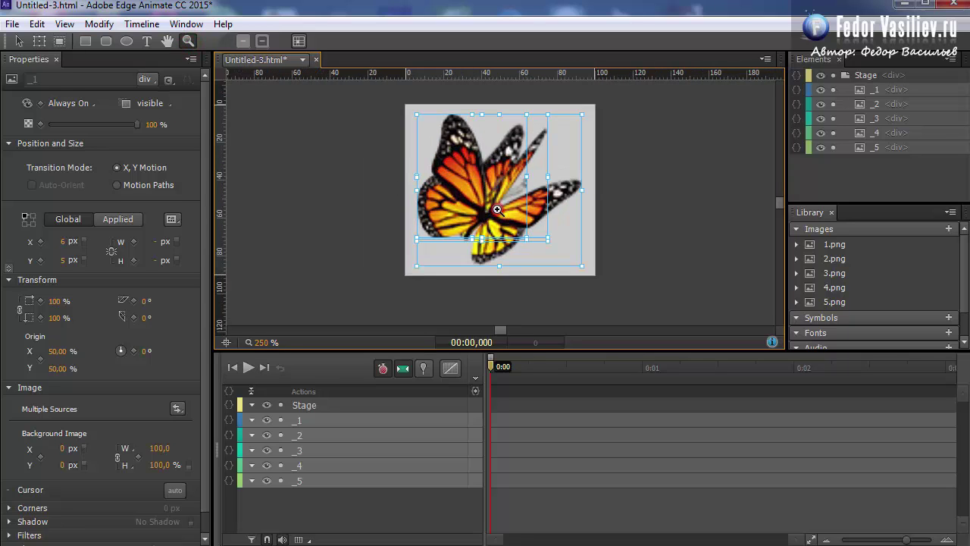
scroll(781, 204, up, 1)
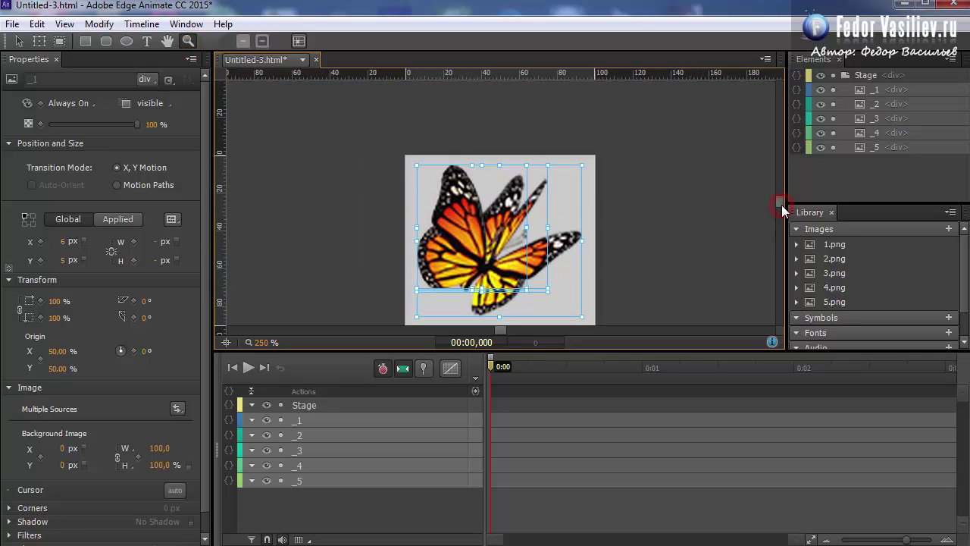
scroll(781, 205, down, 1)
click(882, 165)
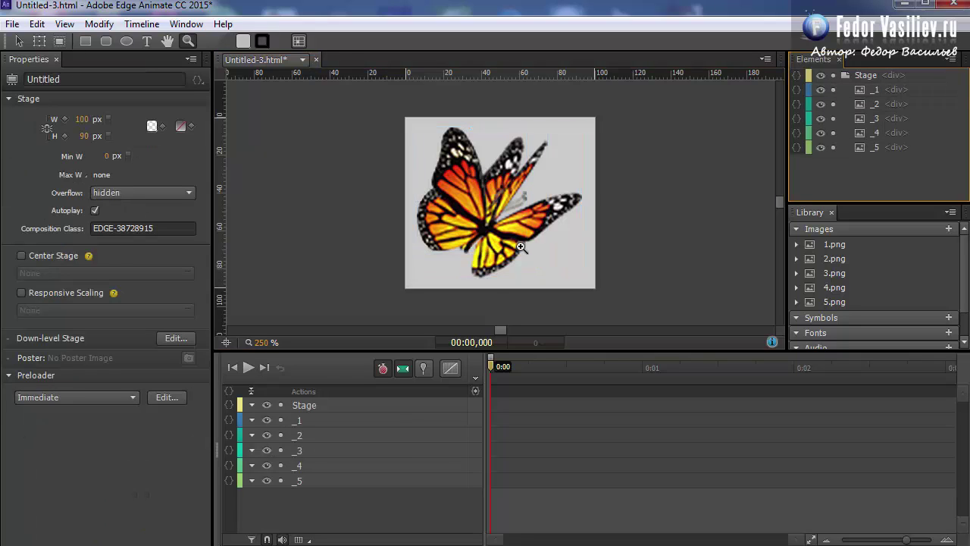
- Turn off automatic keyframes and transitions, and set the display of elements _2 through _5 to Off at 0:00
click(502, 231)
scroll(778, 209, up, 1)
key(v)
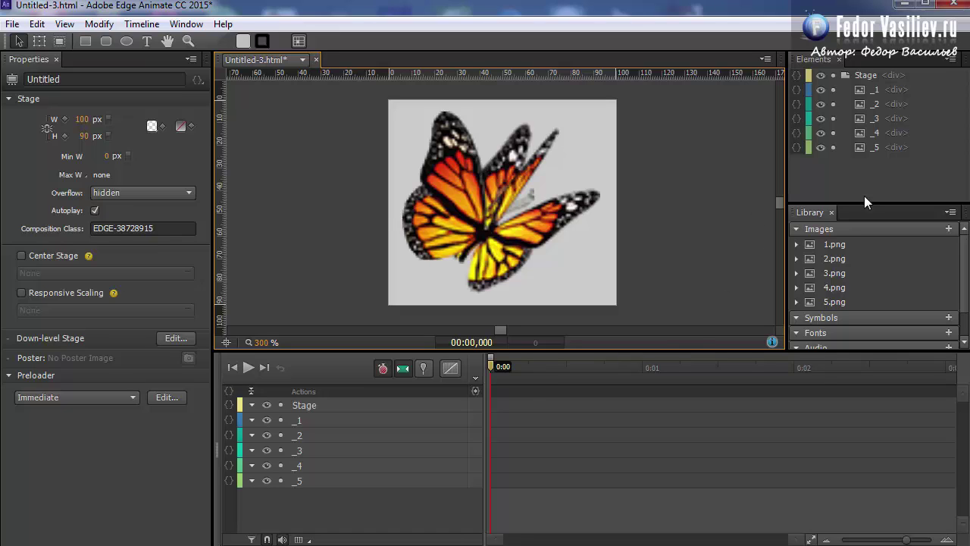
click(880, 147)
shift+click(879, 104)
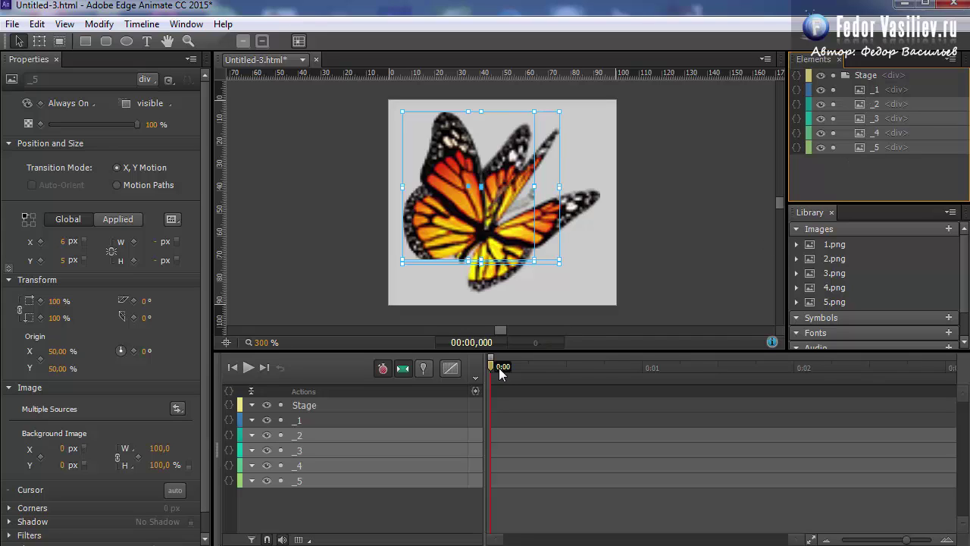
mouse_move(493, 364)
mouse_down()
mouse_move(507, 367)
mouse_move(490, 368)
mouse_up()
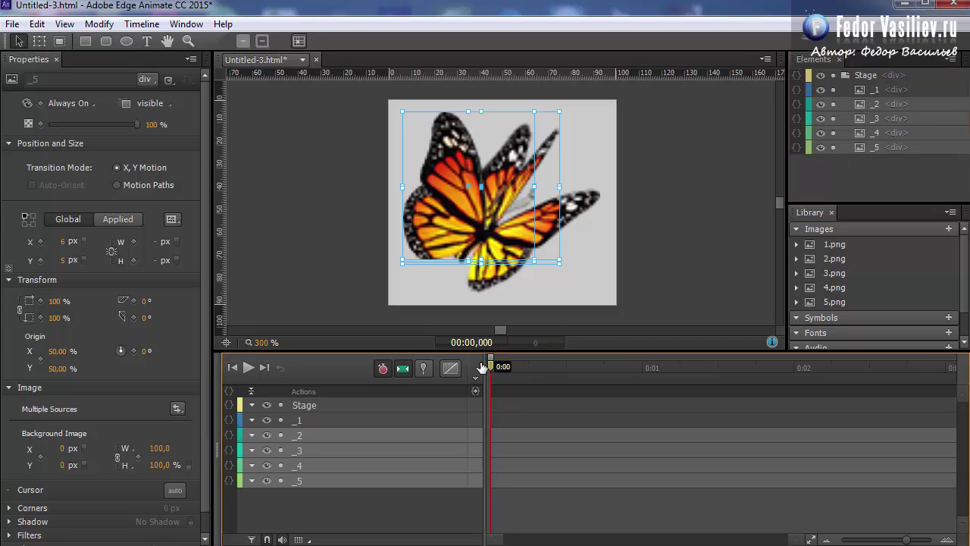
click(383, 368)
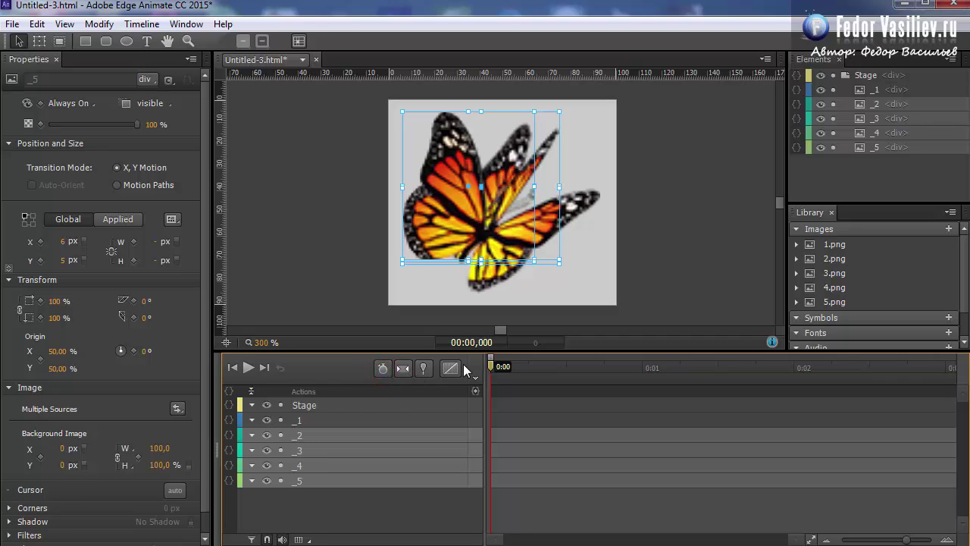
click(92, 103)
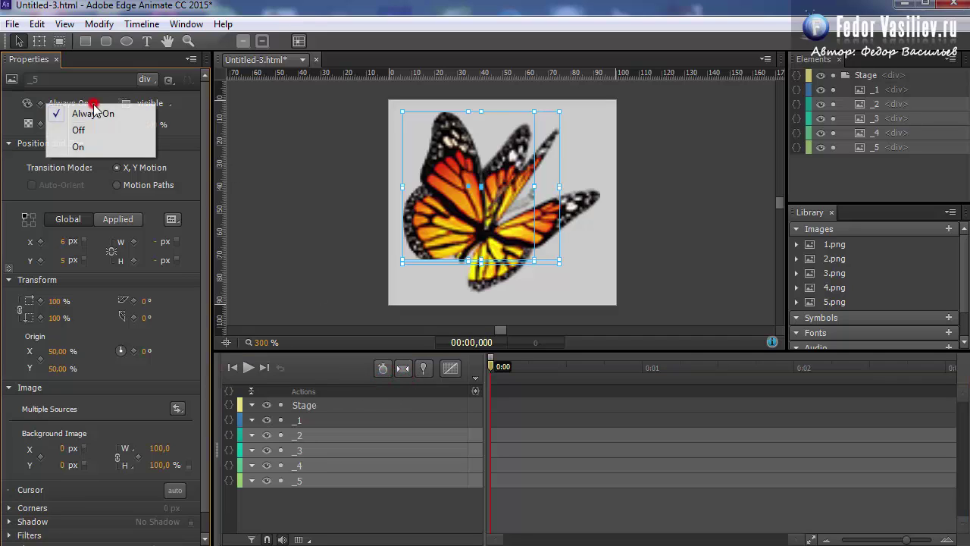
click(79, 130)
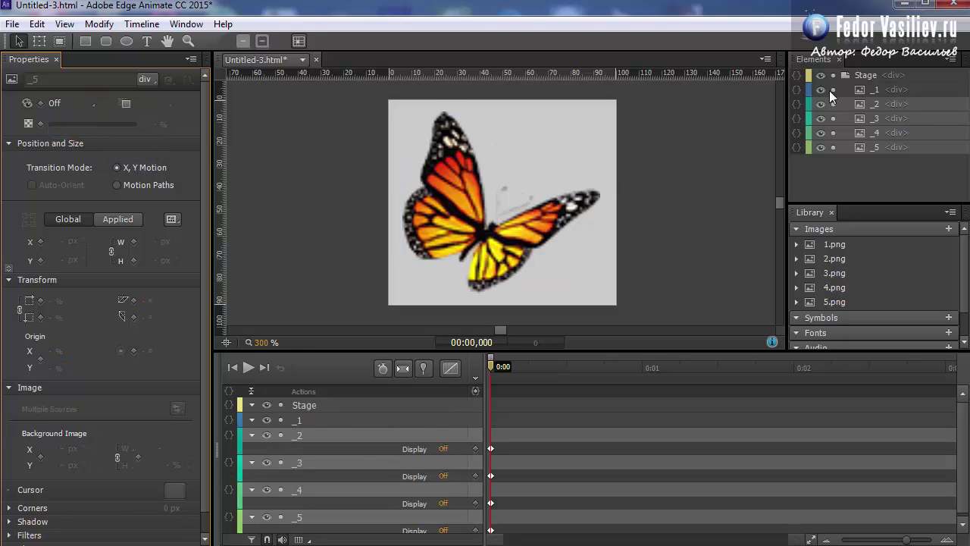
scroll(962, 459, down, 1)
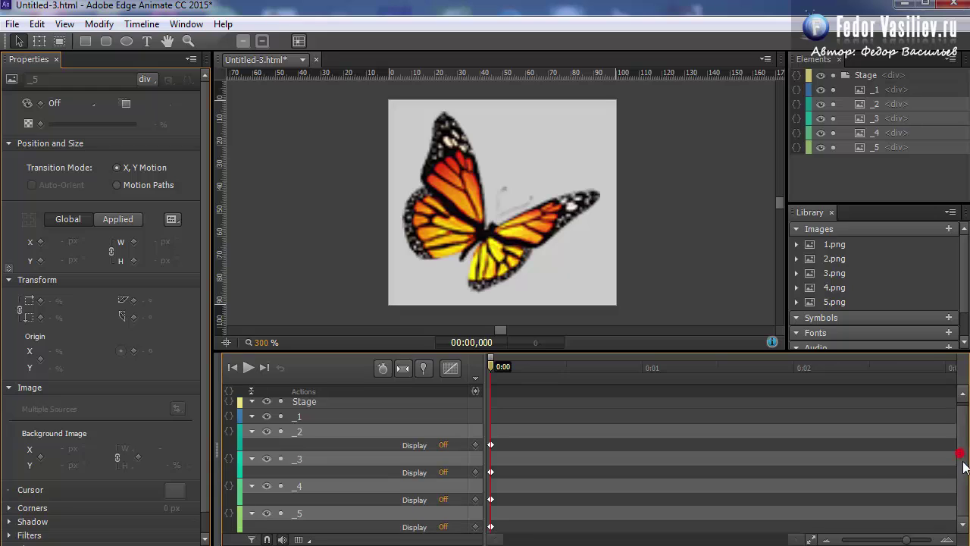
- Add a horizontal and a vertical ruler guide that cross over the butterfly's body
drag(634, 72, 620, 229)
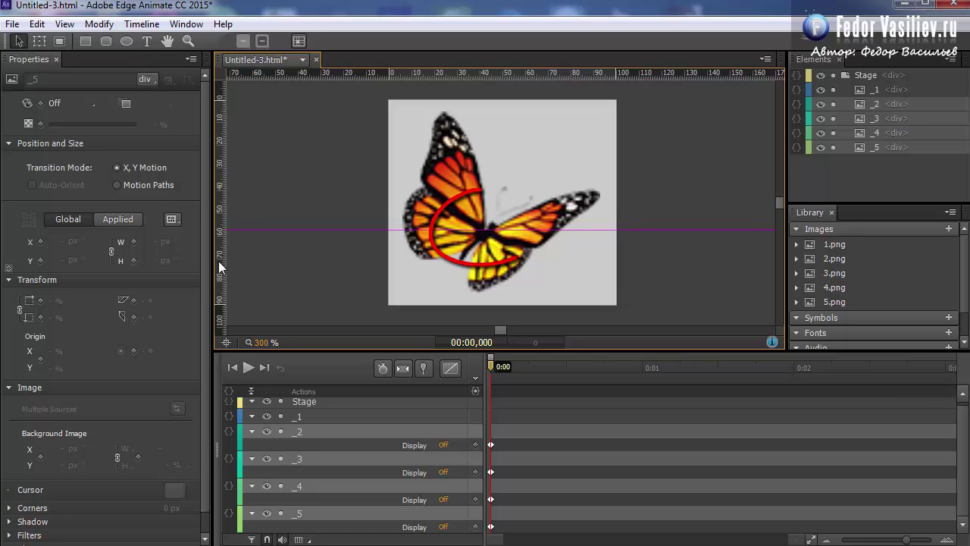
drag(219, 261, 488, 282)
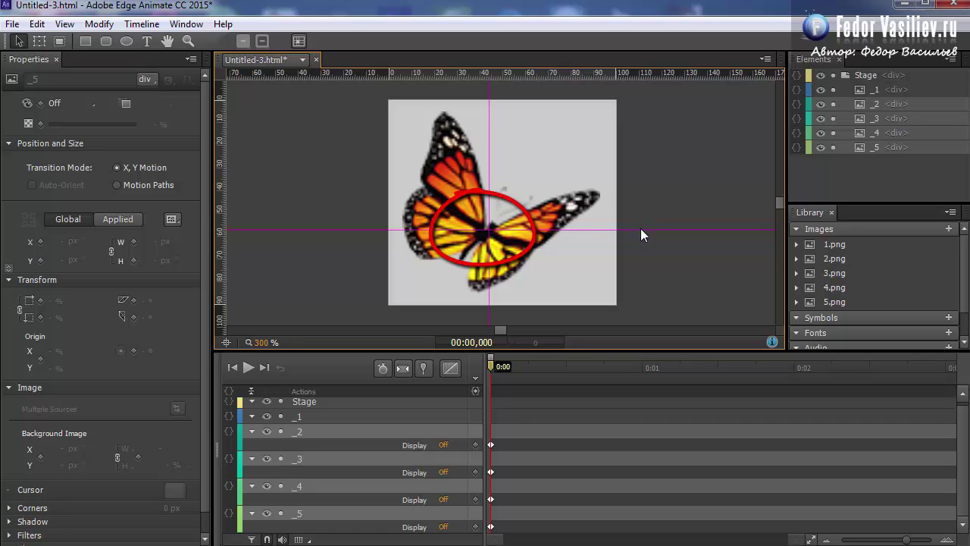
drag(640, 228, 640, 222)
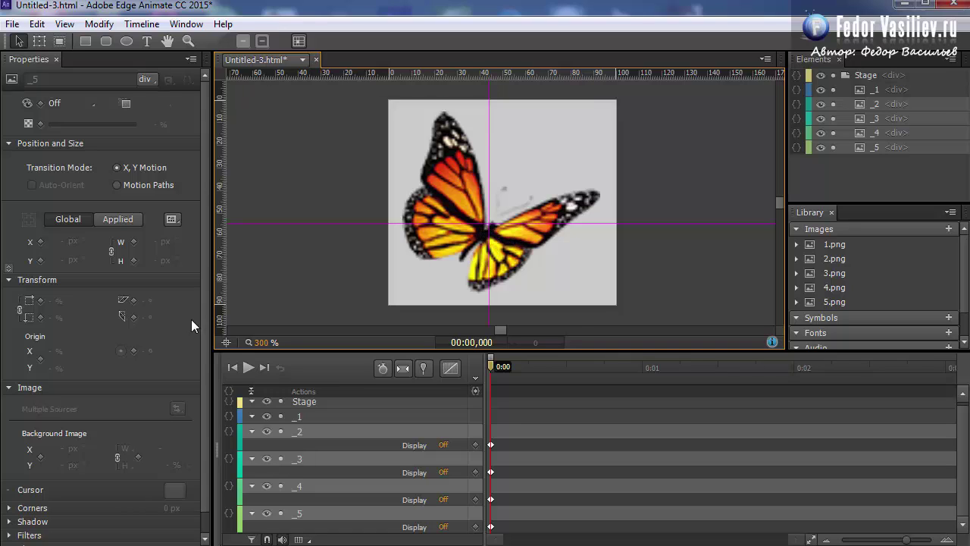
- Set the display of element _2 to On at 0:00,050
click(306, 433)
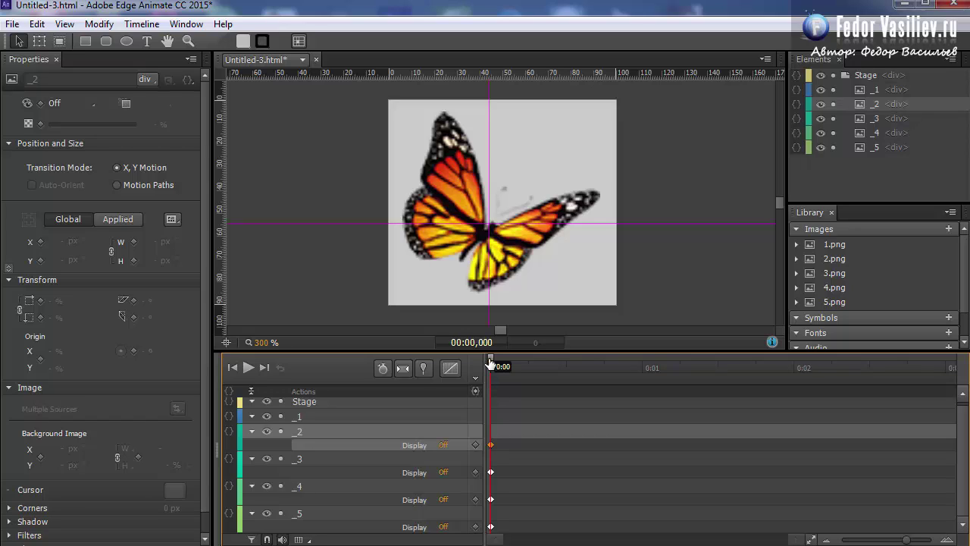
drag(491, 365, 500, 368)
mouse_move(500, 369)
mouse_down()
mouse_move(492, 366)
mouse_move(505, 372)
mouse_up()
drag(505, 371, 499, 373)
click(299, 416)
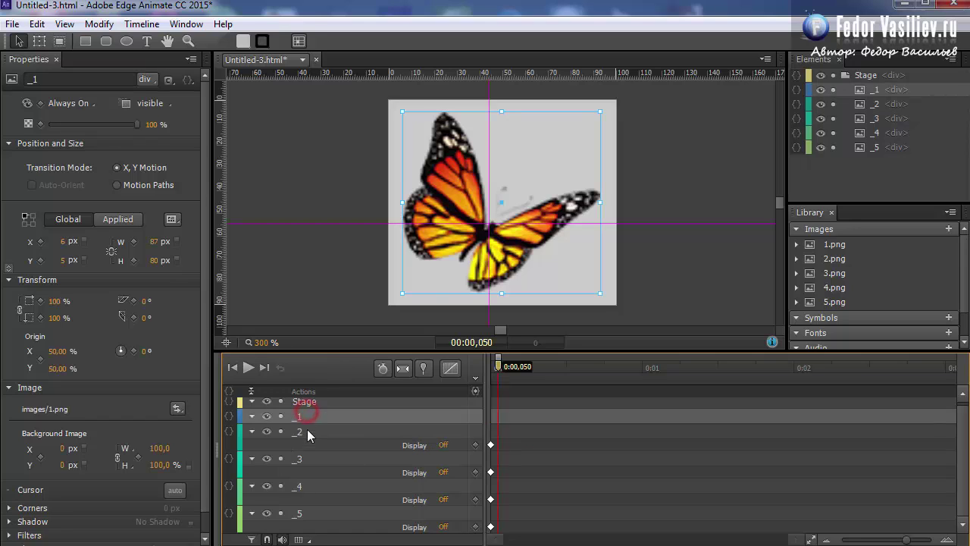
click(308, 432)
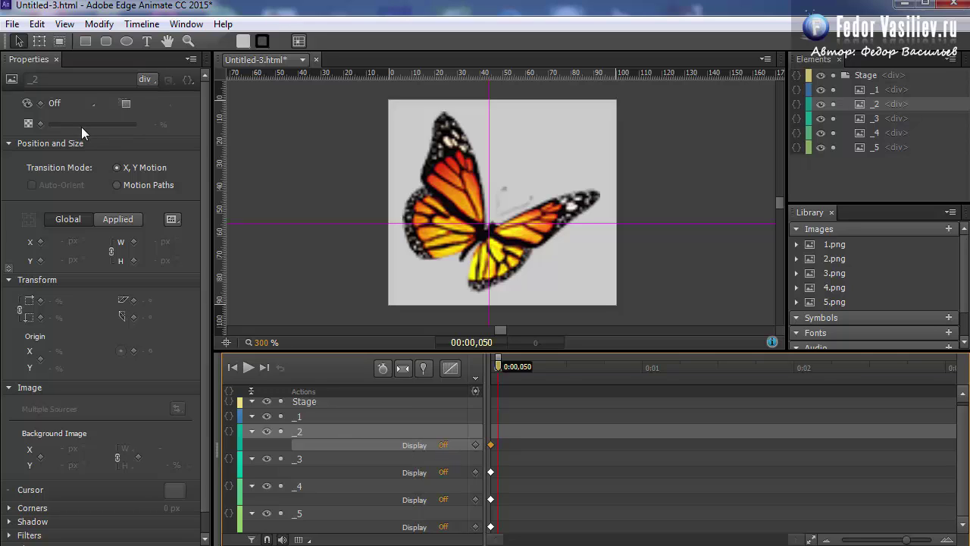
click(55, 104)
click(77, 146)
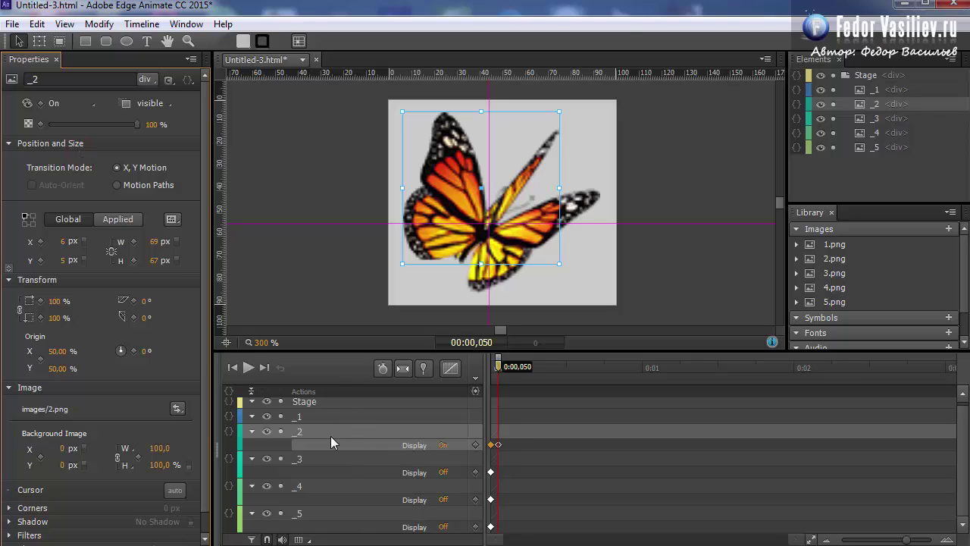
- Set the display of element _1 to Off at 0:00,050
click(309, 414)
click(71, 104)
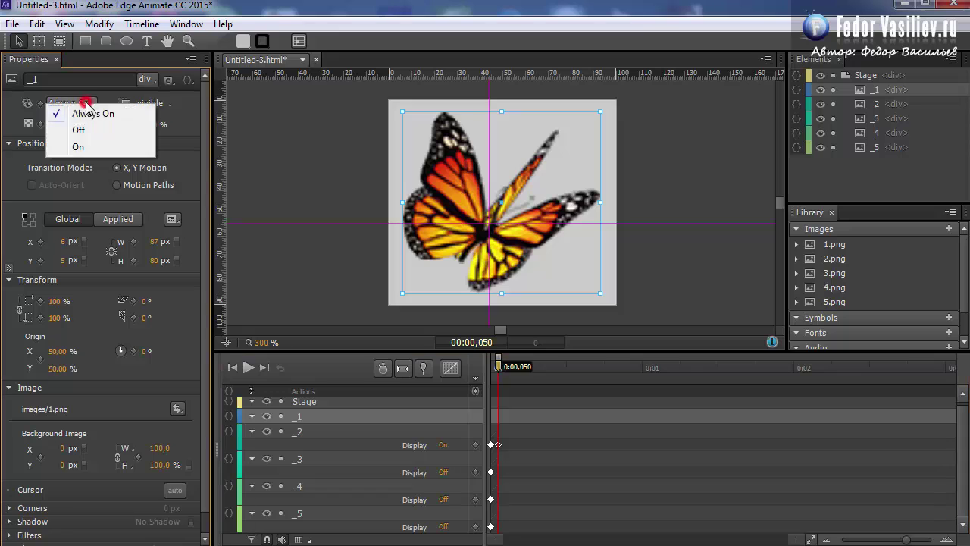
click(79, 131)
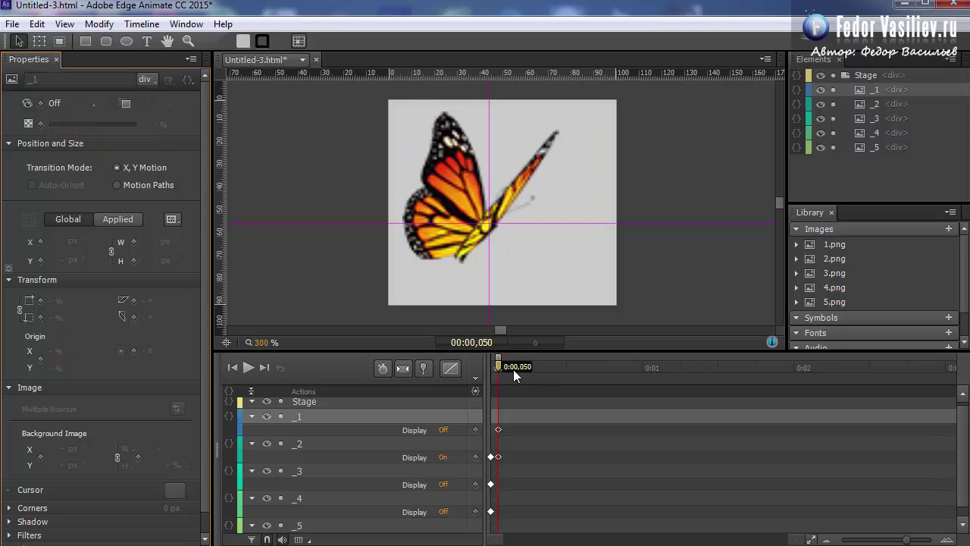
mouse_move(498, 366)
mouse_down()
mouse_move(490, 367)
mouse_move(503, 376)
mouse_move(491, 378)
mouse_move(502, 371)
mouse_move(491, 373)
mouse_move(502, 379)
mouse_move(491, 382)
mouse_move(500, 383)
mouse_up()
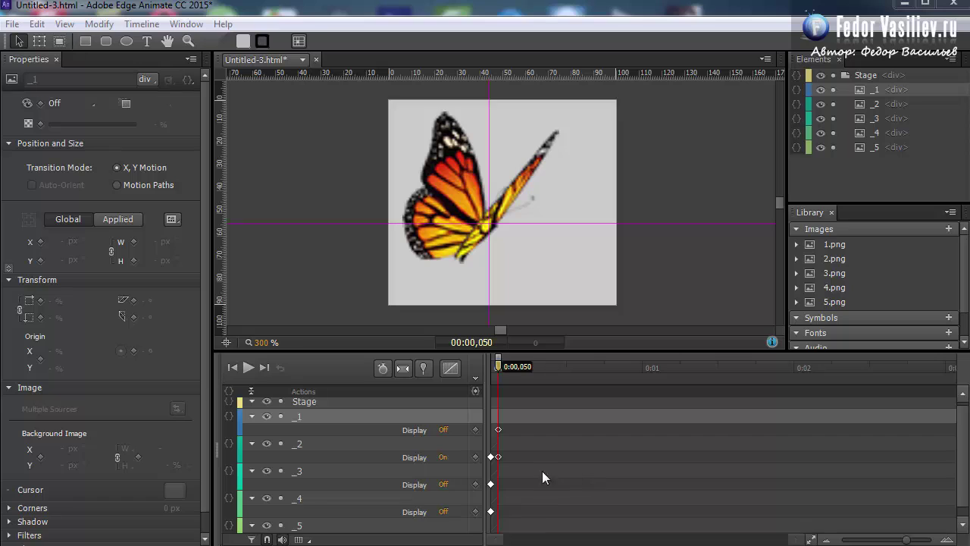
- Examine element _2's display keyframes at 0:00 and 0:00,050, and scrub the start of the butterfly symbol's timeline in Untitled-2.html
click(492, 458)
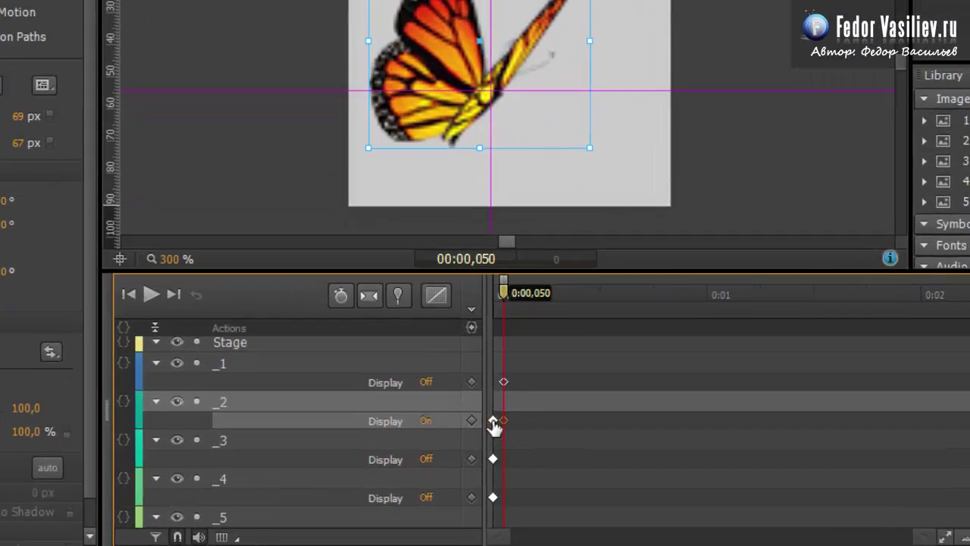
click(492, 421)
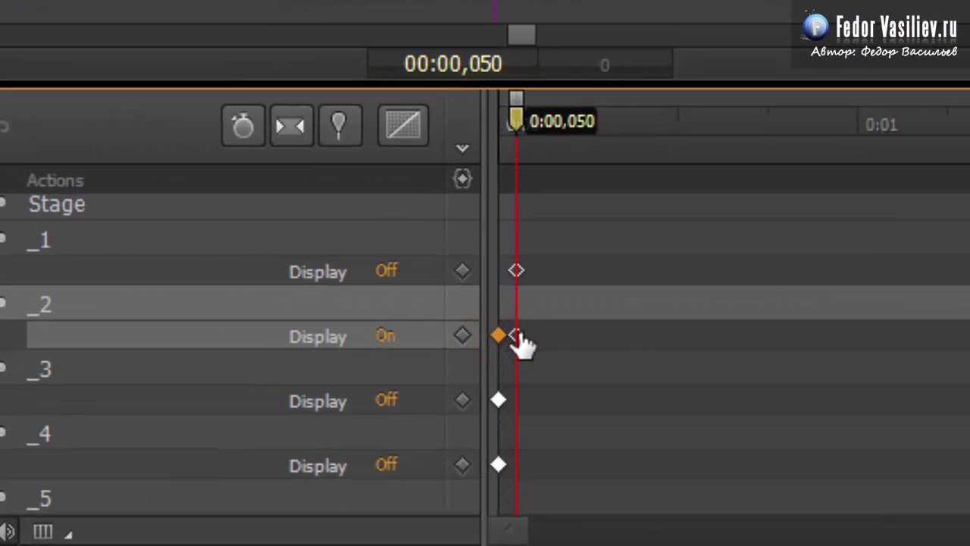
click(502, 421)
key(Home)
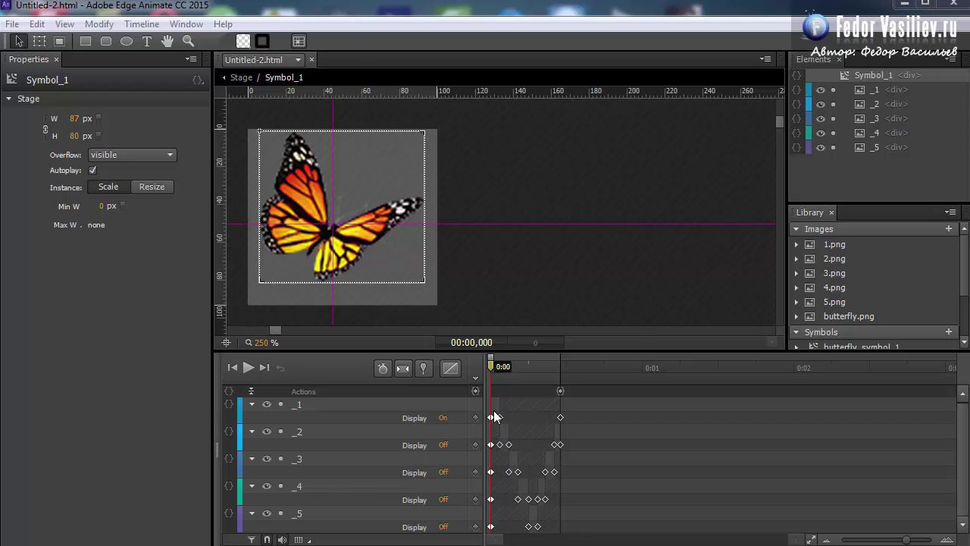
mouse_move(491, 365)
mouse_down()
mouse_move(530, 384)
mouse_move(494, 388)
mouse_move(574, 396)
mouse_move(507, 403)
mouse_up()
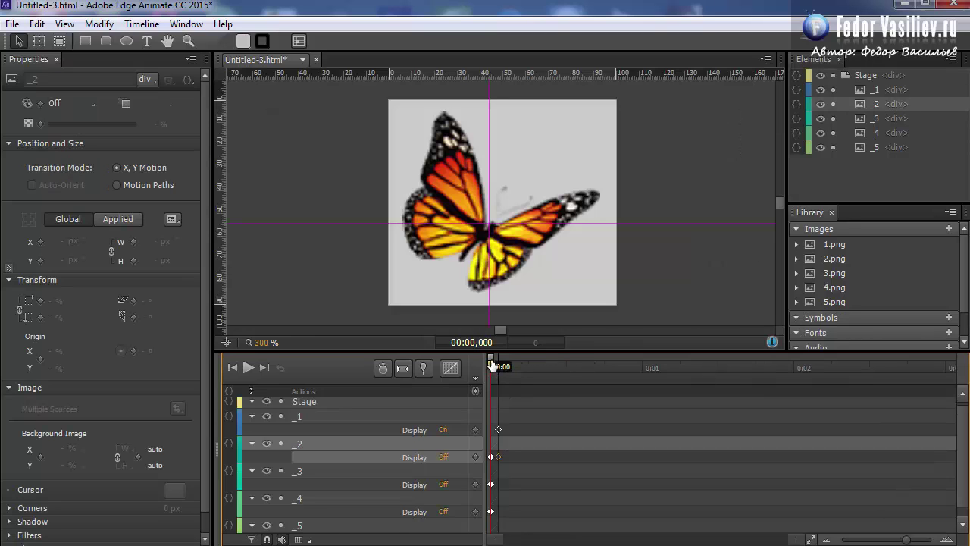
- At 0:00,100, set the display of element _3 to On and the display of element _2 to Off
drag(492, 362, 506, 367)
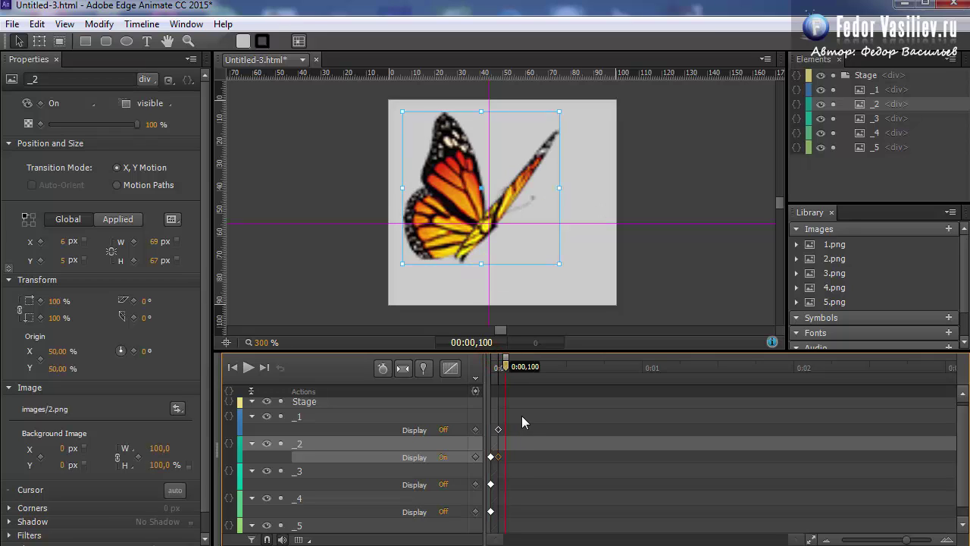
click(321, 470)
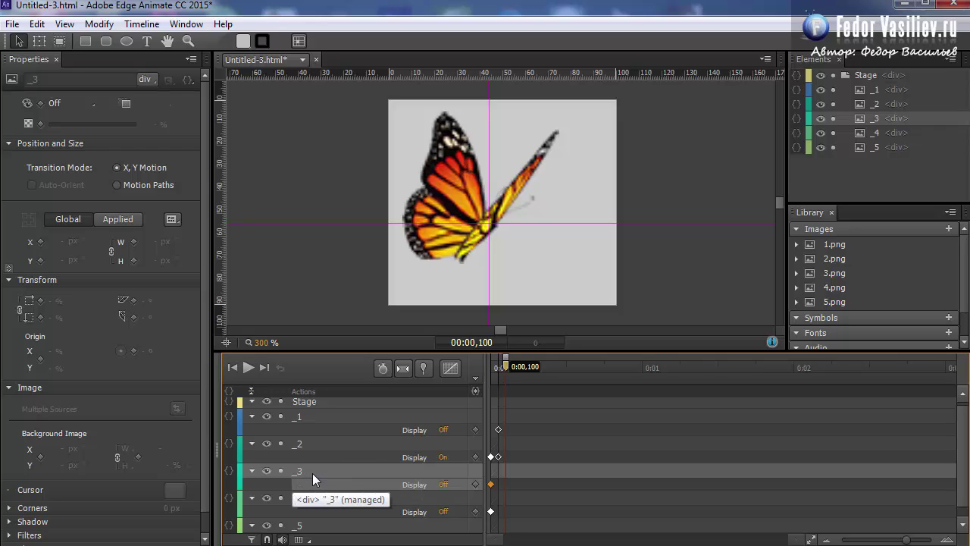
click(64, 103)
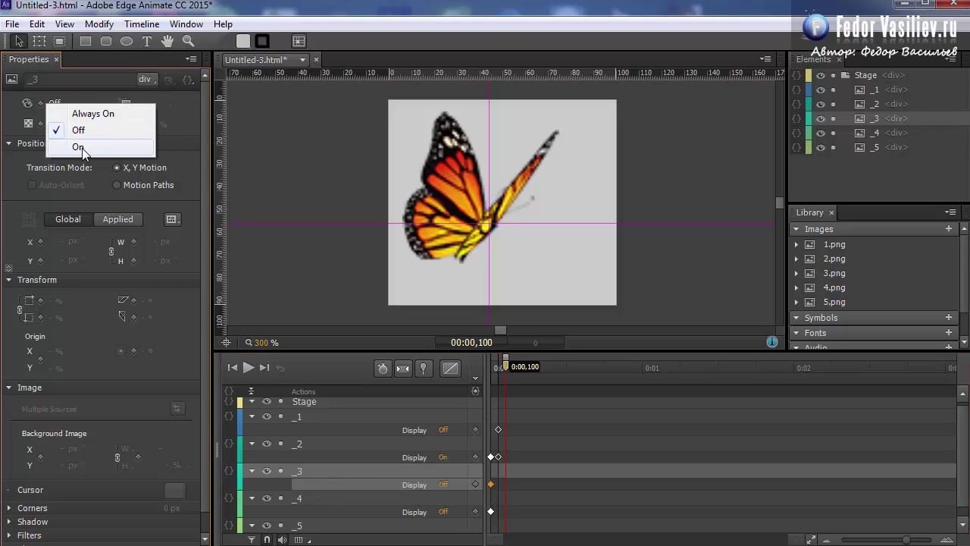
click(81, 147)
click(316, 442)
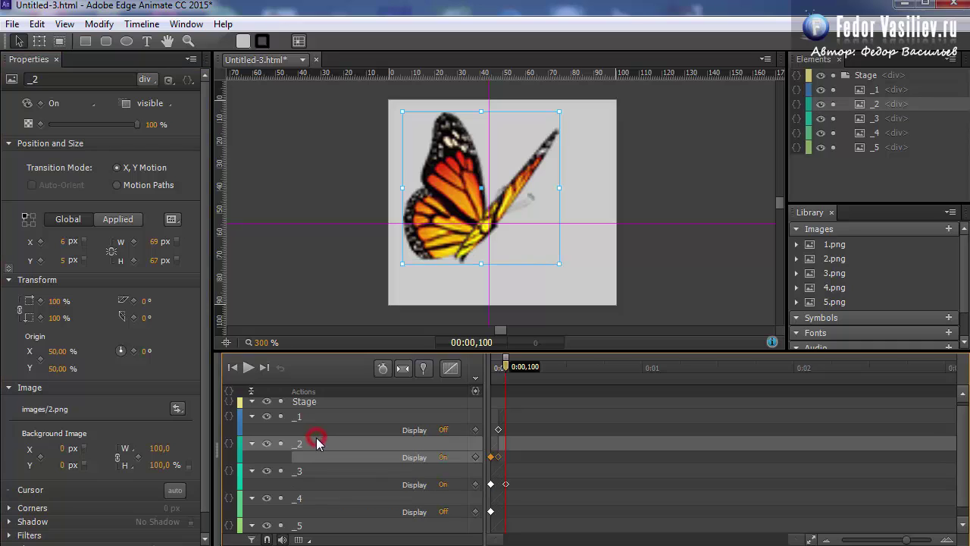
click(72, 103)
click(79, 131)
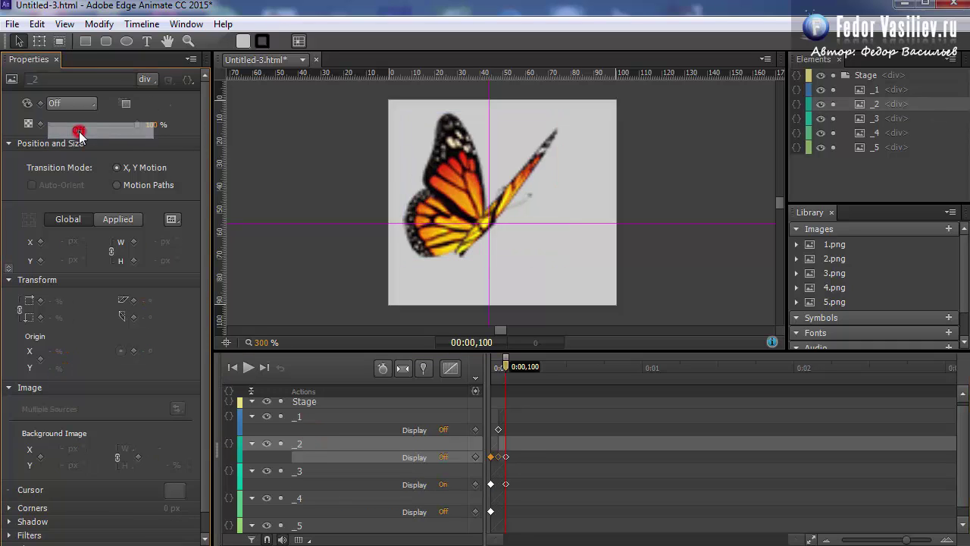
- At 0:00,155, set the display of element _4 to On and the display of element _3 to Off
drag(506, 362, 514, 367)
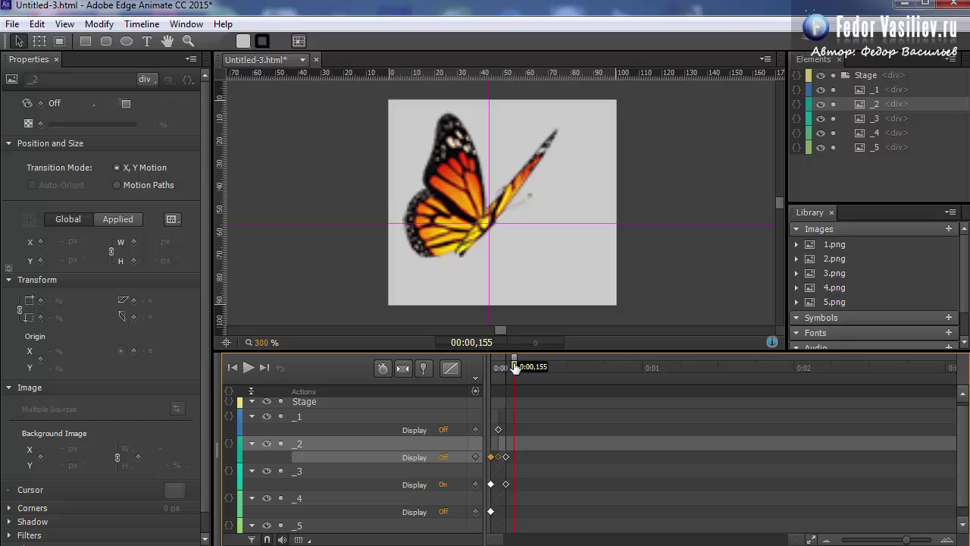
click(322, 500)
click(91, 105)
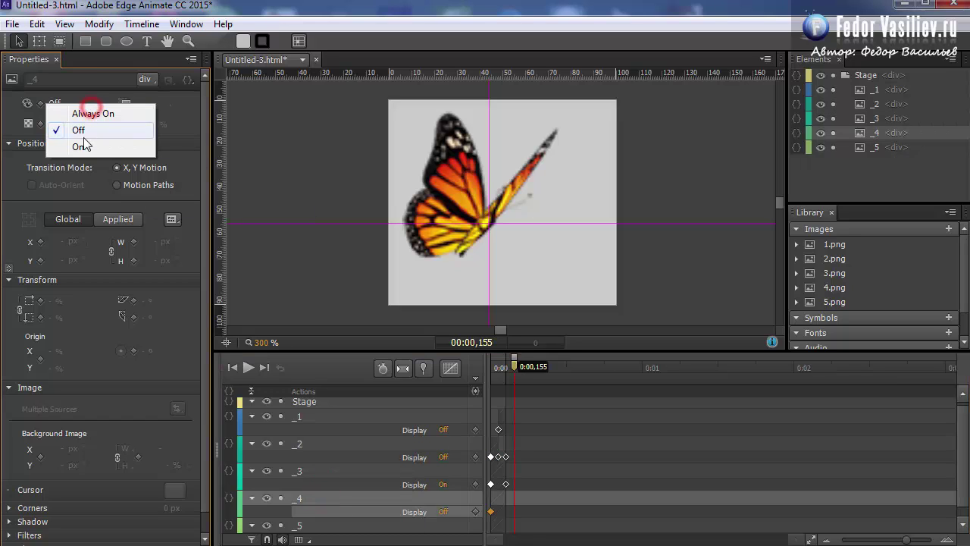
click(82, 145)
click(317, 471)
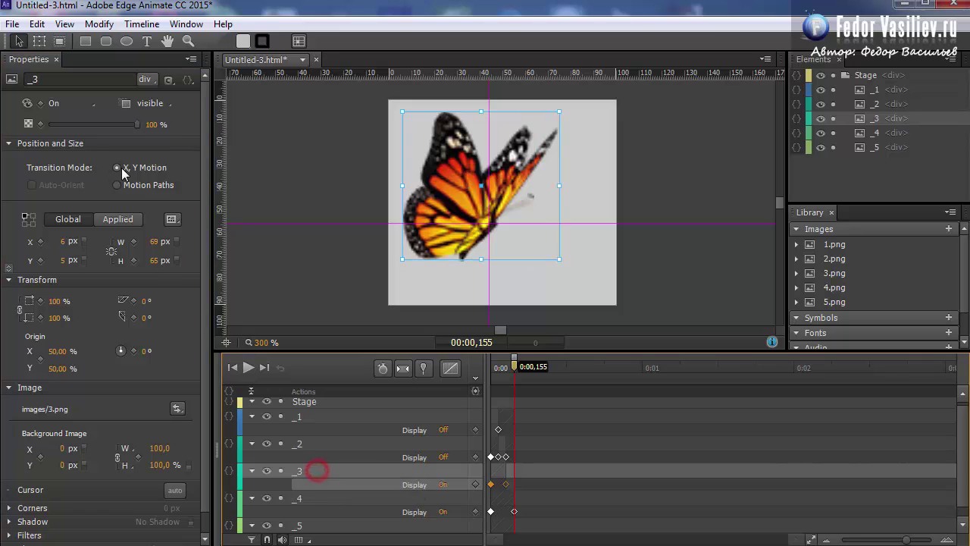
click(70, 107)
click(55, 127)
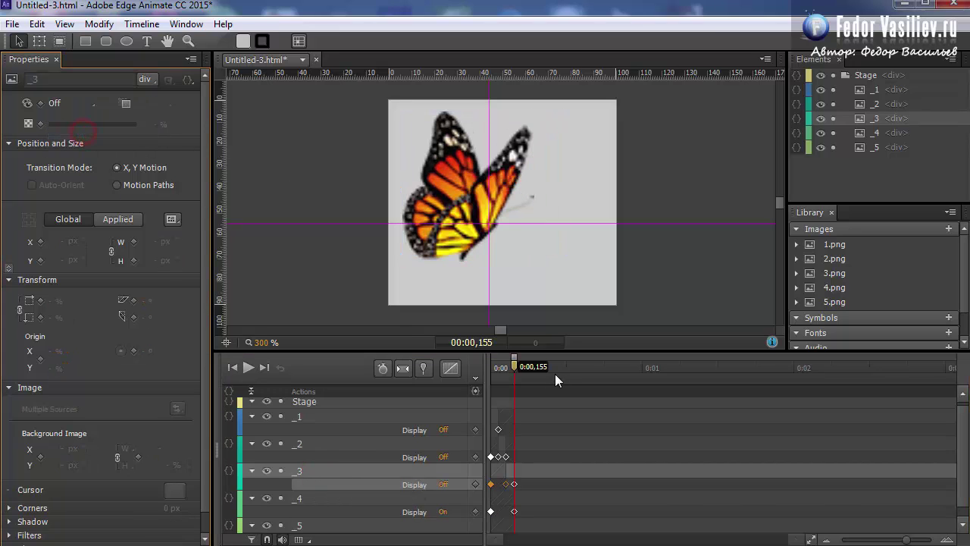
- At 0:00,195, set the display of element _5 to On and the display of element _4 to Off
scroll(498, 383, down, 1)
mouse_move(517, 367)
mouse_down()
mouse_move(530, 371)
mouse_move(522, 372)
mouse_up()
click(297, 513)
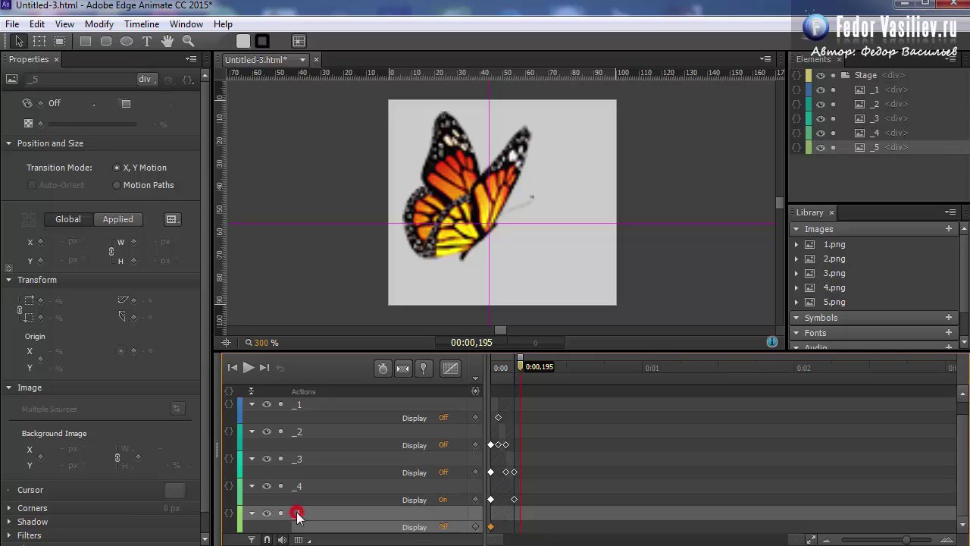
click(76, 107)
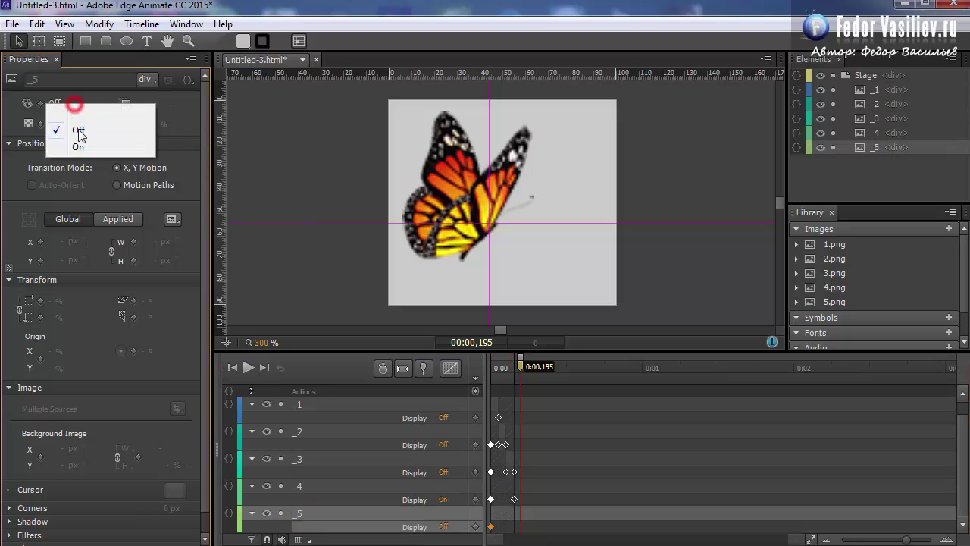
click(81, 151)
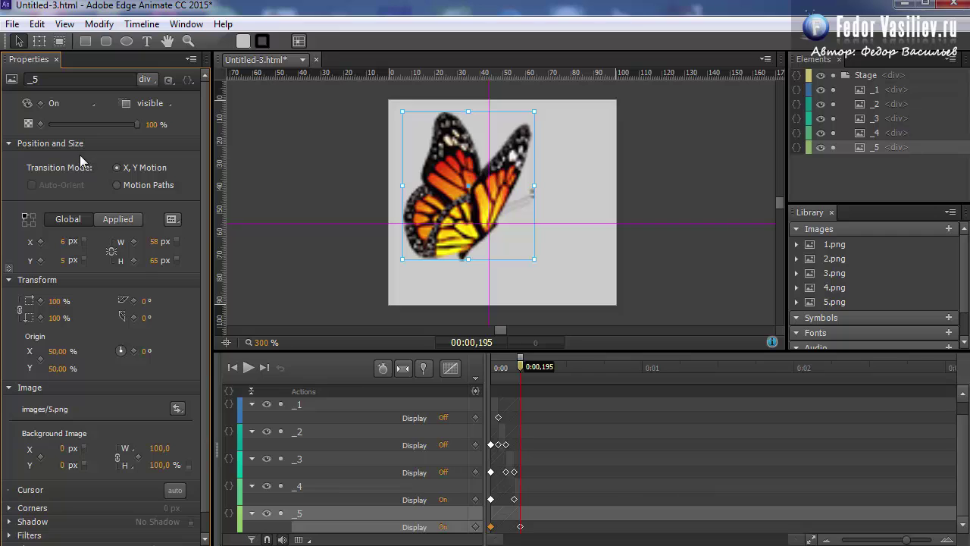
click(313, 486)
click(74, 103)
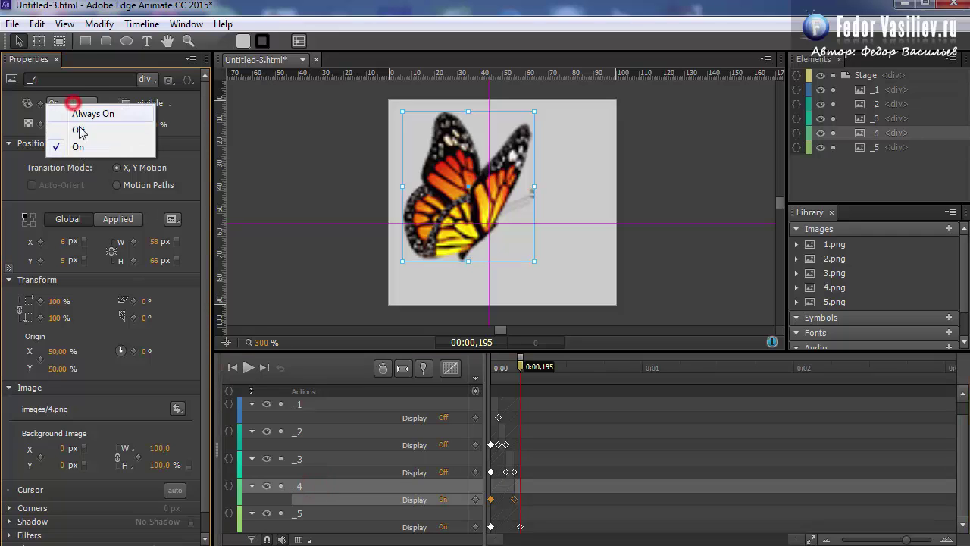
click(80, 129)
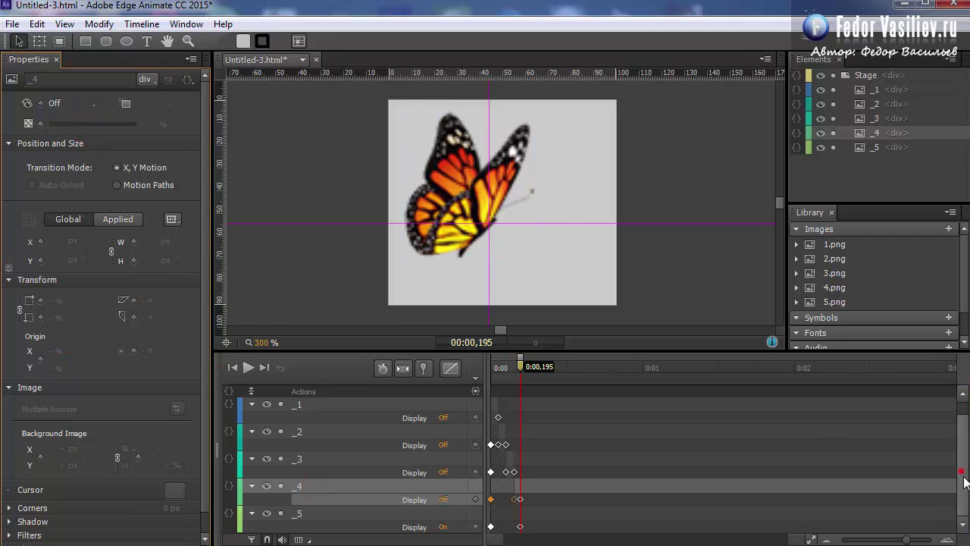
- Scrub the frames from 0:00 to 0:00,155 to examine how the butterfly's body lines up with the guides in elements _1 to _4
scroll(960, 426, up, 1)
key(Home)
scroll(963, 473, down, 1)
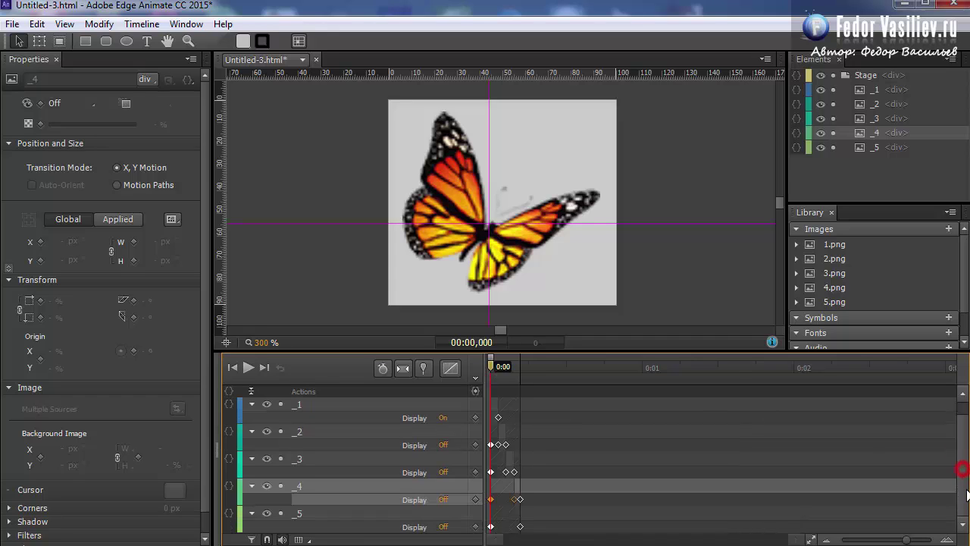
mouse_move(490, 362)
mouse_down()
mouse_move(520, 364)
mouse_move(478, 372)
mouse_up()
click(498, 366)
click(331, 433)
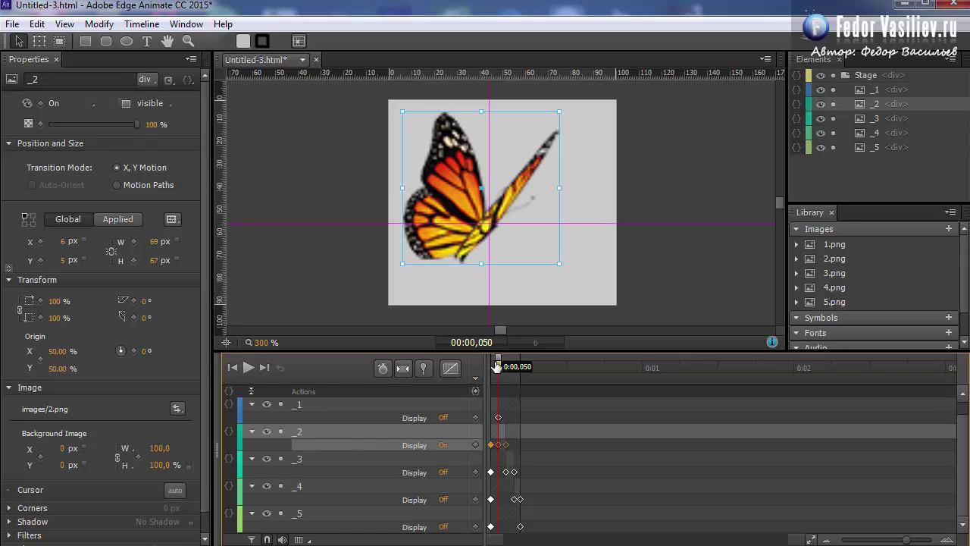
click(506, 366)
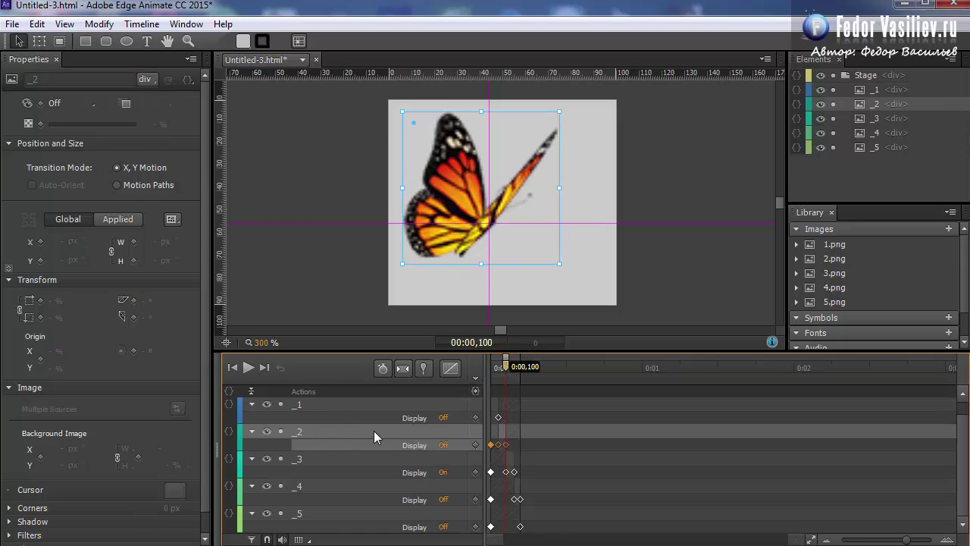
click(311, 460)
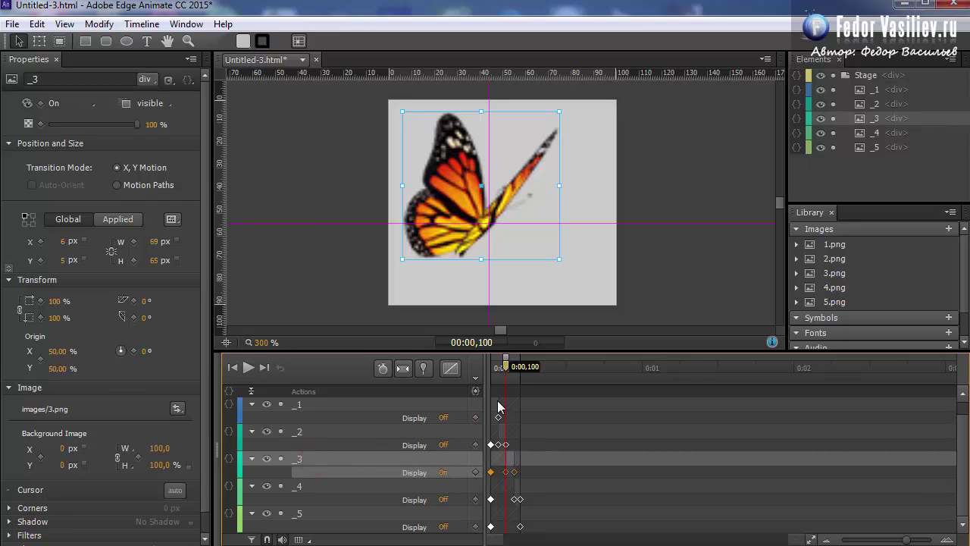
click(507, 363)
drag(507, 365, 514, 367)
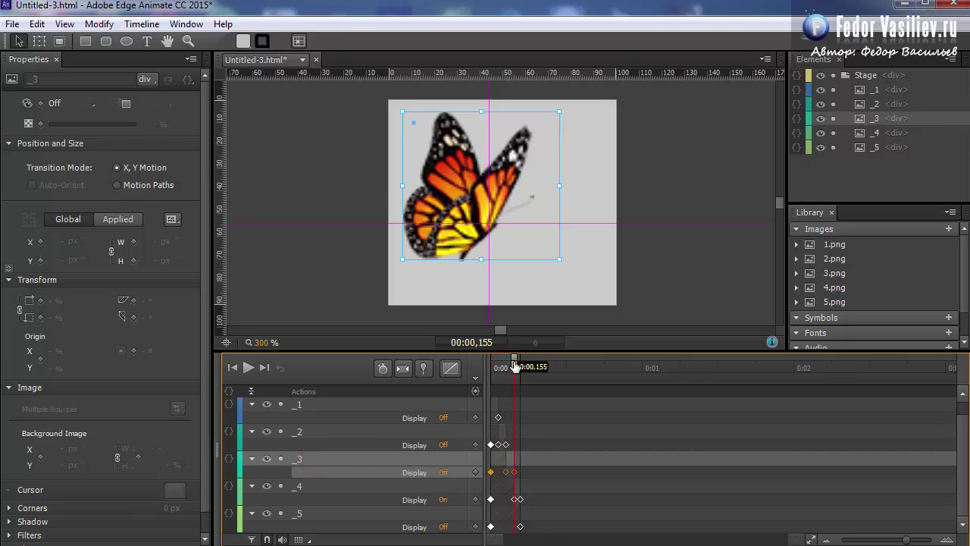
drag(511, 367, 514, 369)
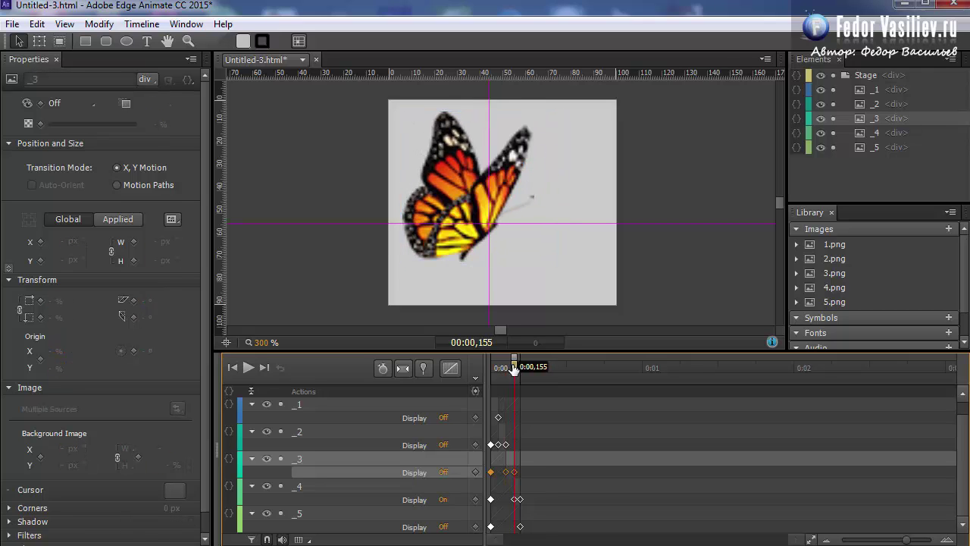
- Nudge element _4 to X 5 px, Y 4 px and element _3 to X 5 px to align the body with the guides
click(299, 484)
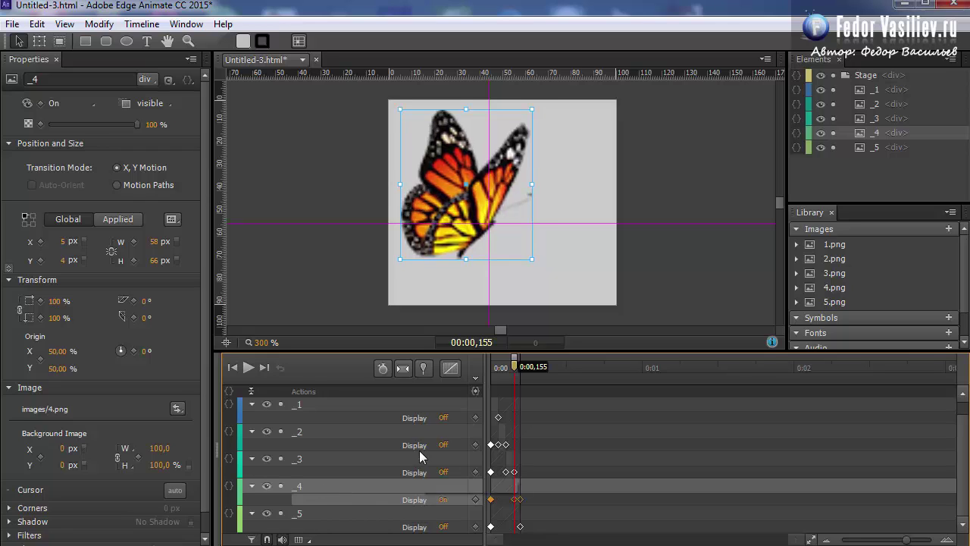
mouse_move(513, 362)
mouse_down()
mouse_move(499, 366)
mouse_move(513, 369)
mouse_up()
click(345, 458)
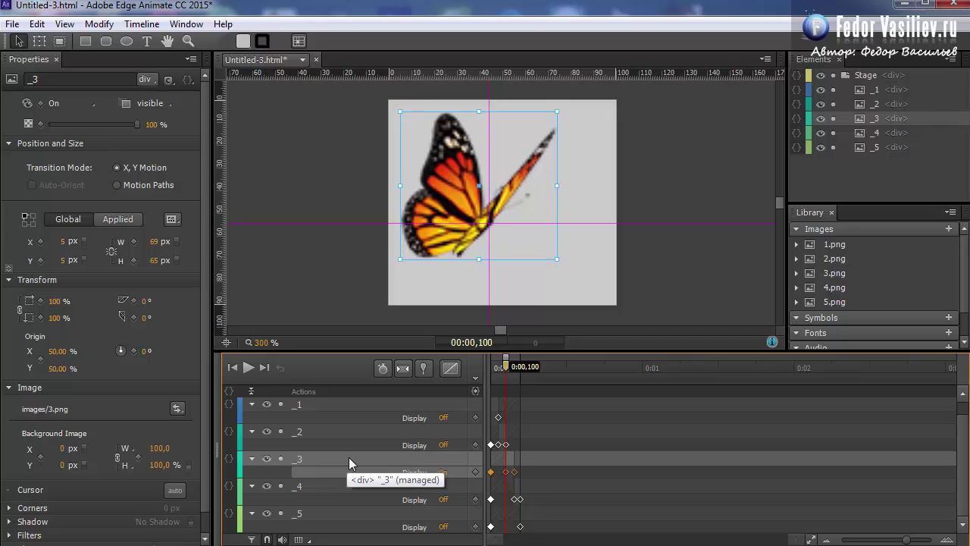
- Compare the first frame with 0:00,155, and shift element _4 to X 6 px, Y 5 px
mouse_move(506, 365)
mouse_down()
mouse_move(491, 367)
mouse_move(515, 366)
mouse_move(492, 371)
mouse_up()
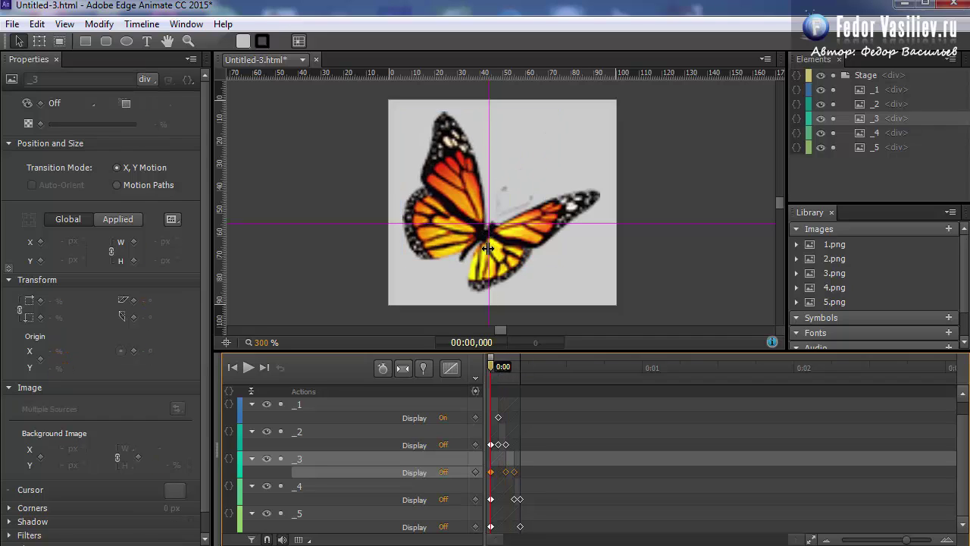
drag(493, 365, 515, 369)
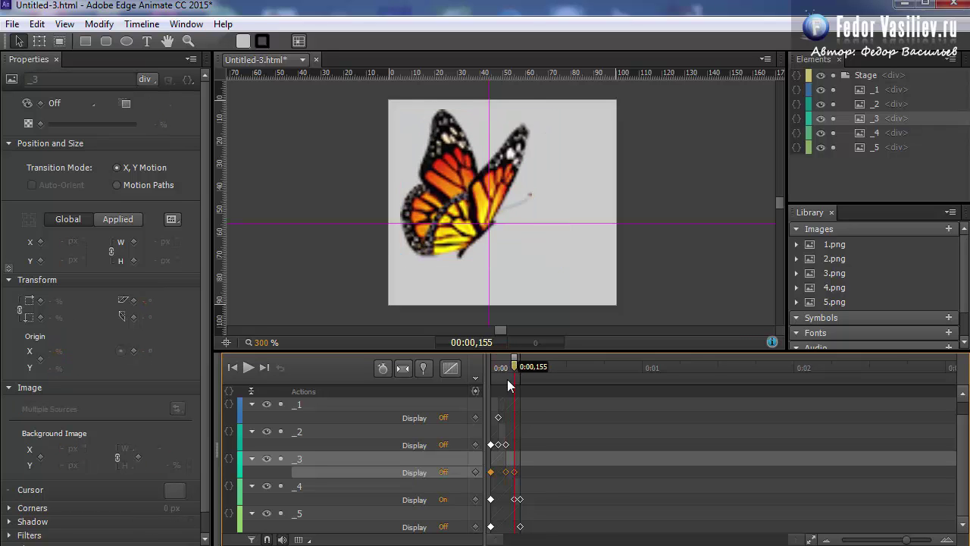
click(349, 486)
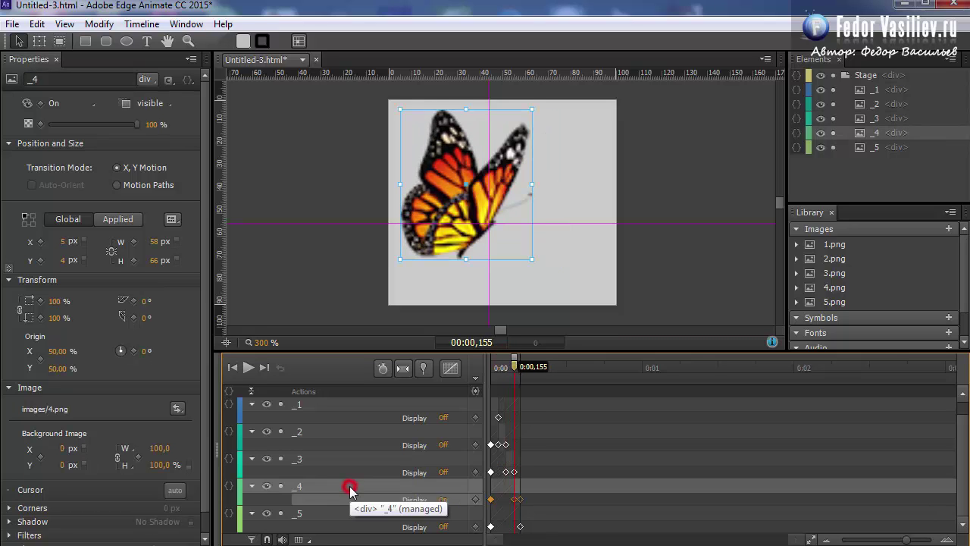
click(265, 488)
click(266, 488)
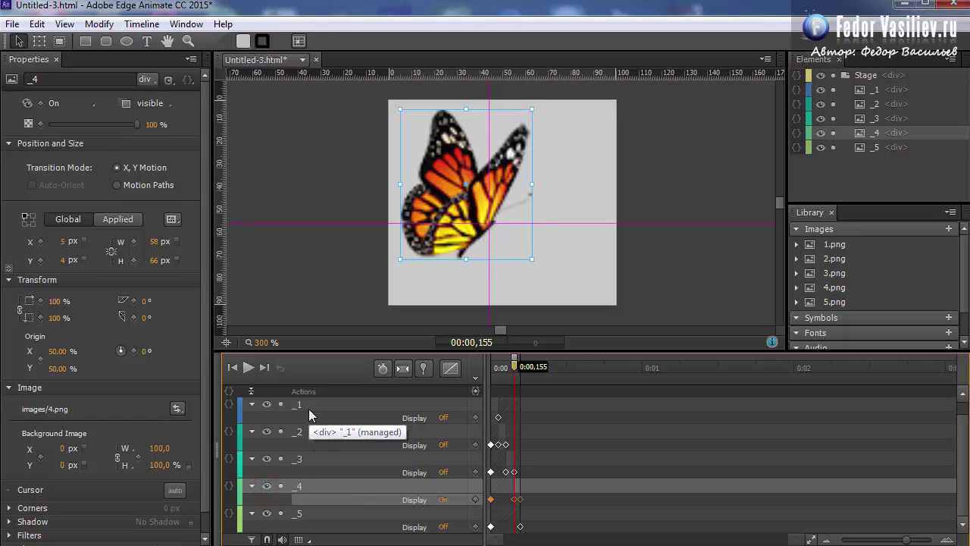
key(Right)
key(Down)
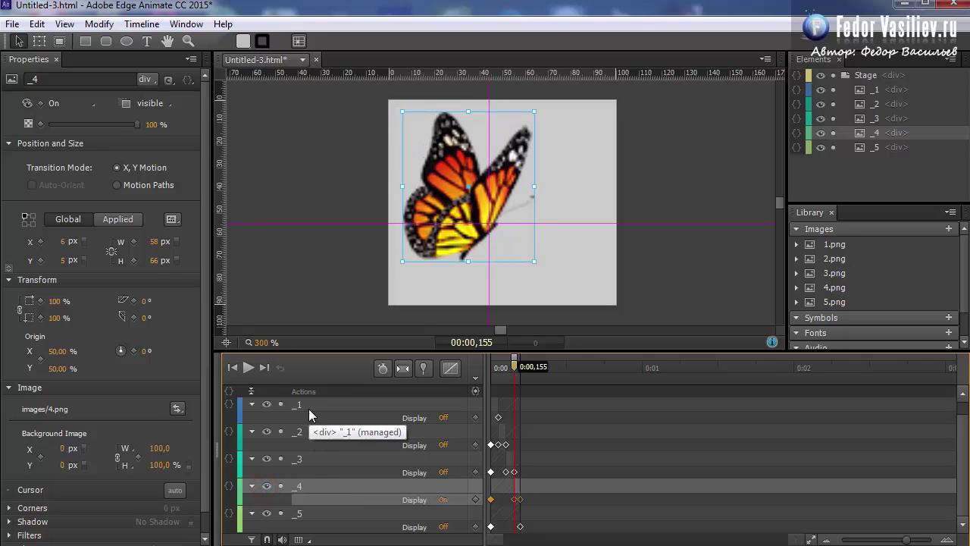
- Move element _5 to X 5 px, Y 7 px at 0:00,195 and check its alignment by scrubbing around that frame
mouse_move(514, 359)
mouse_down()
mouse_move(507, 363)
mouse_move(520, 366)
mouse_up()
click(431, 410)
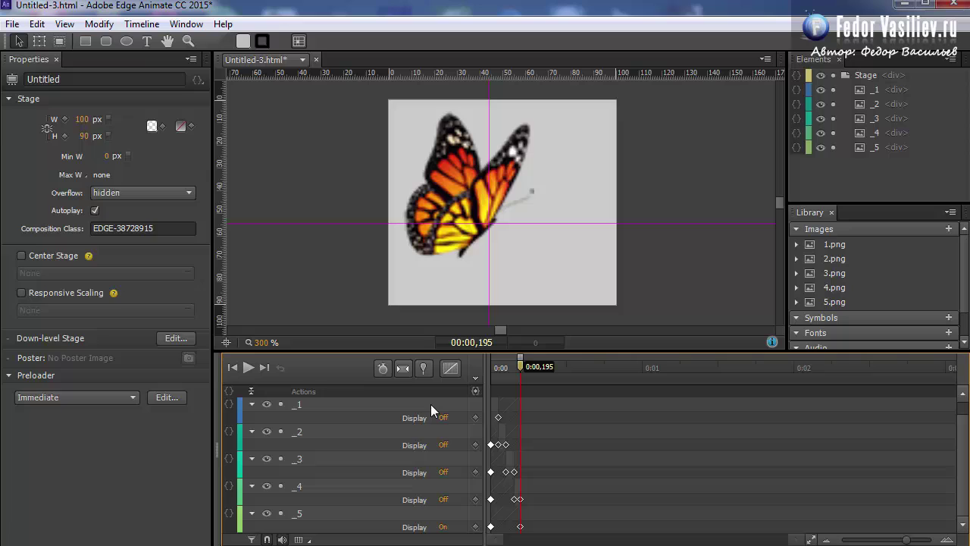
click(343, 517)
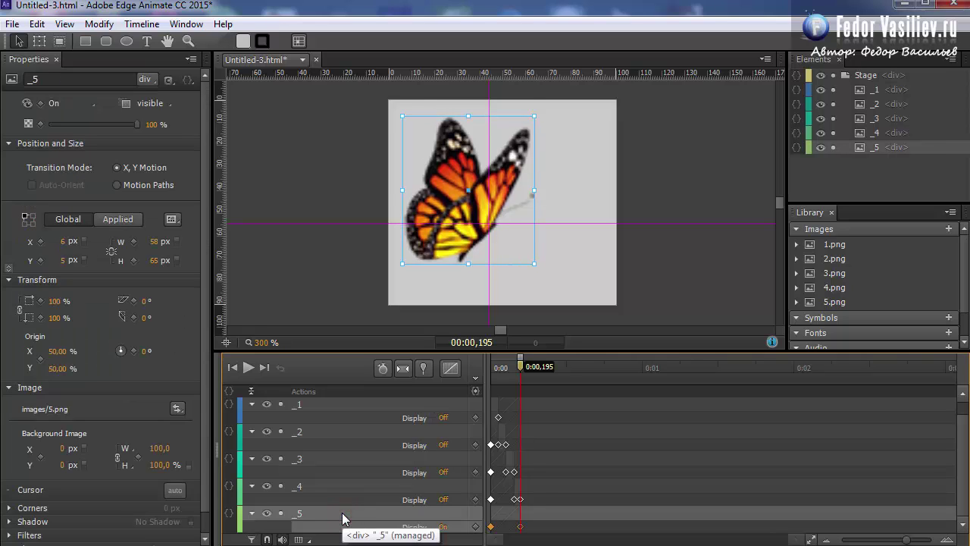
key(Left)
key(Down)
key(Down)
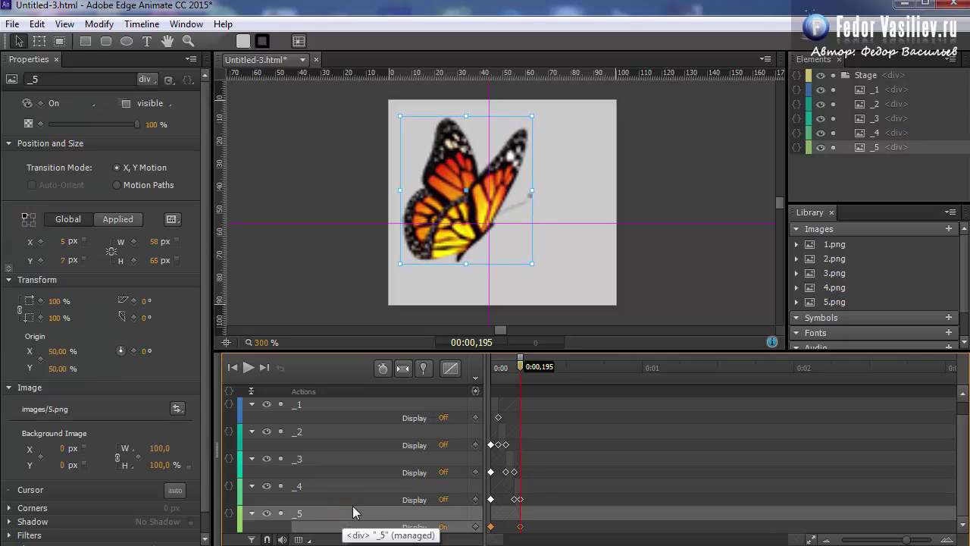
click(520, 359)
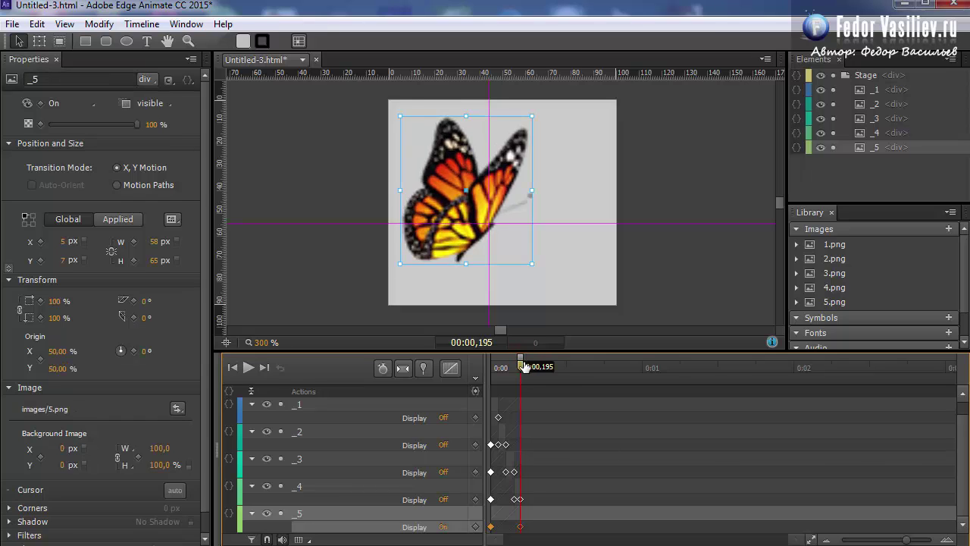
mouse_move(525, 367)
mouse_down()
mouse_move(489, 368)
mouse_move(518, 369)
mouse_up()
mouse_move(520, 365)
mouse_down()
mouse_move(531, 365)
mouse_move(521, 367)
mouse_up()
- At 0:00,250, switch the display of element _4 to On and of element _5 to Off
drag(519, 362, 527, 365)
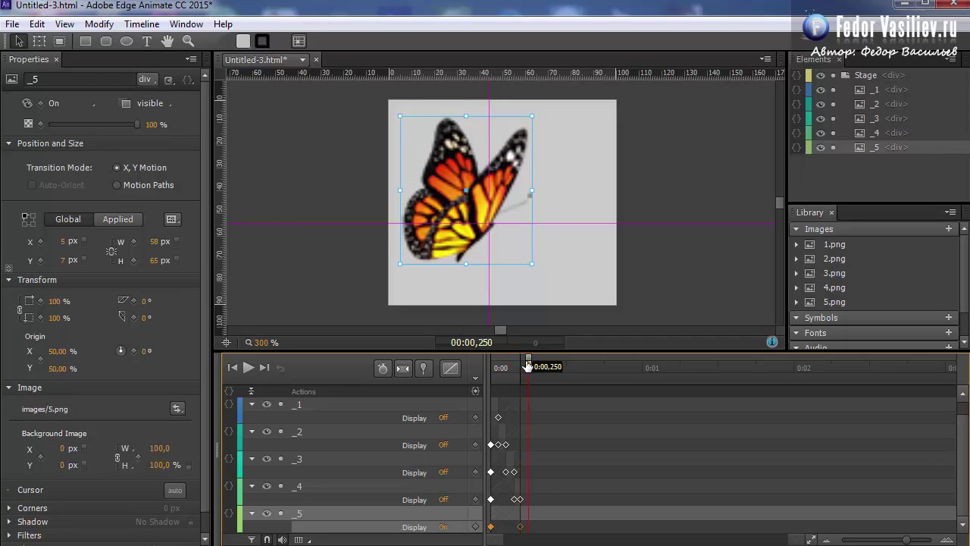
click(310, 485)
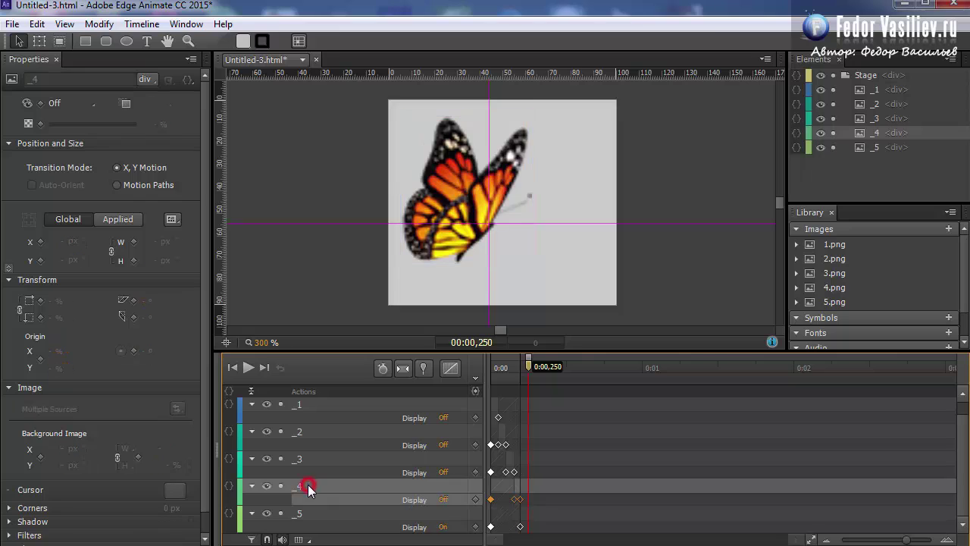
click(72, 101)
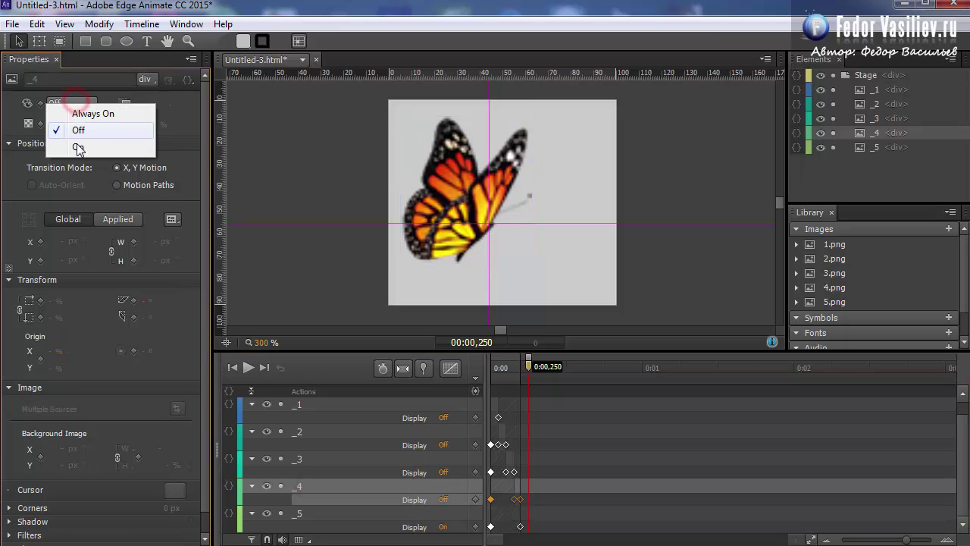
click(78, 146)
click(324, 517)
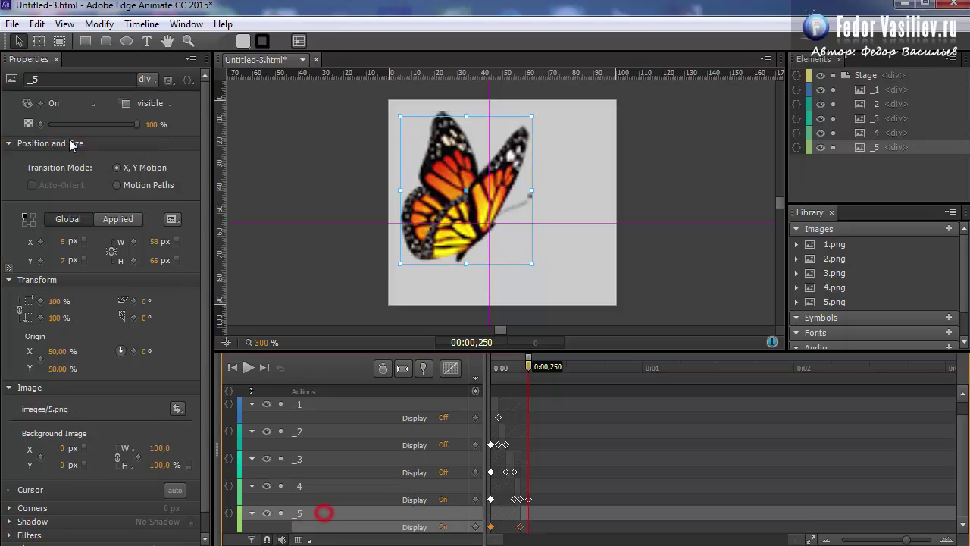
click(67, 104)
click(71, 129)
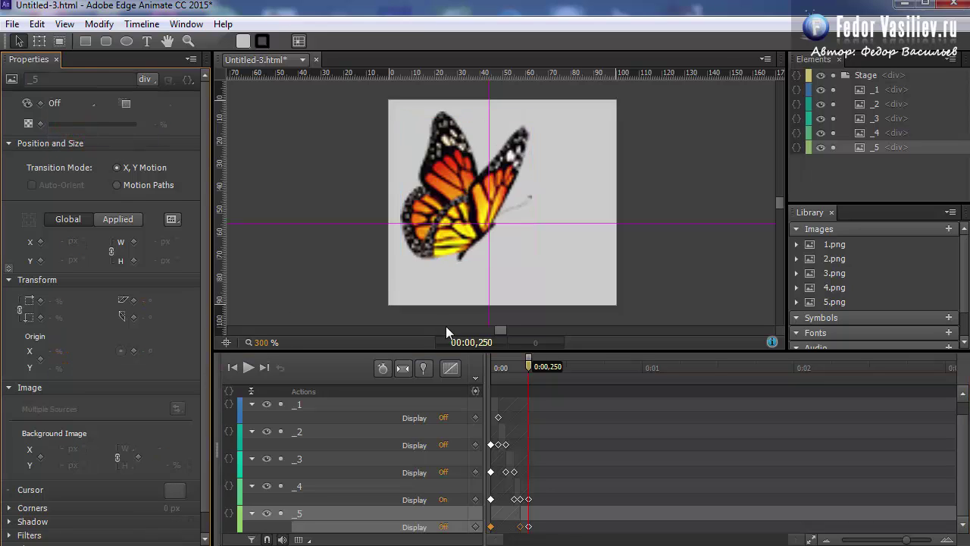
- At 0:00,300, switch the display of element _3 to On and of element _4 to Off
drag(529, 366, 537, 367)
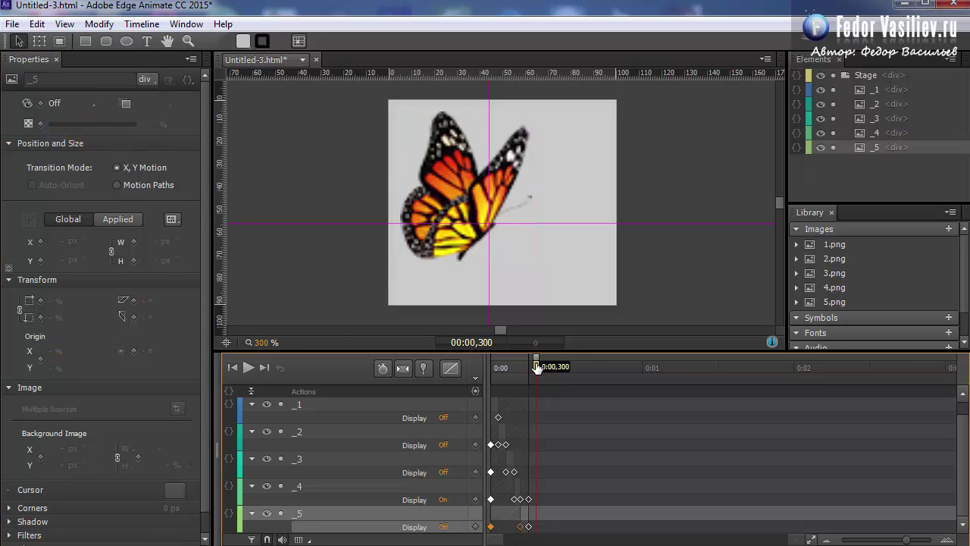
click(300, 461)
click(58, 102)
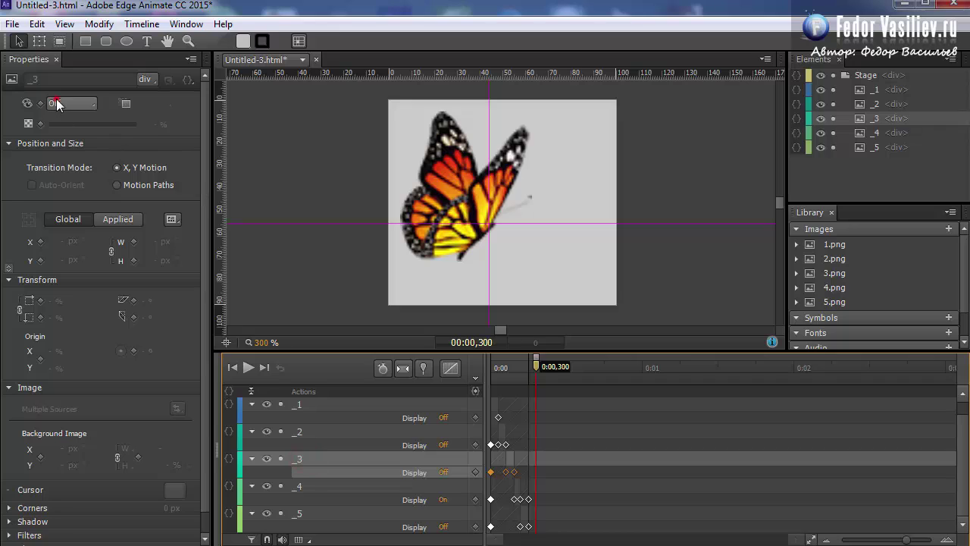
click(92, 150)
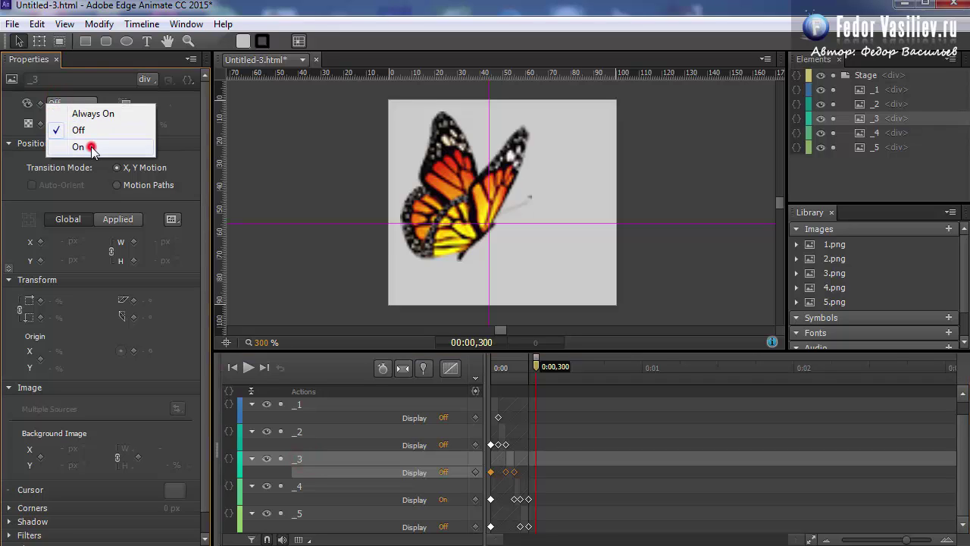
click(329, 486)
click(92, 104)
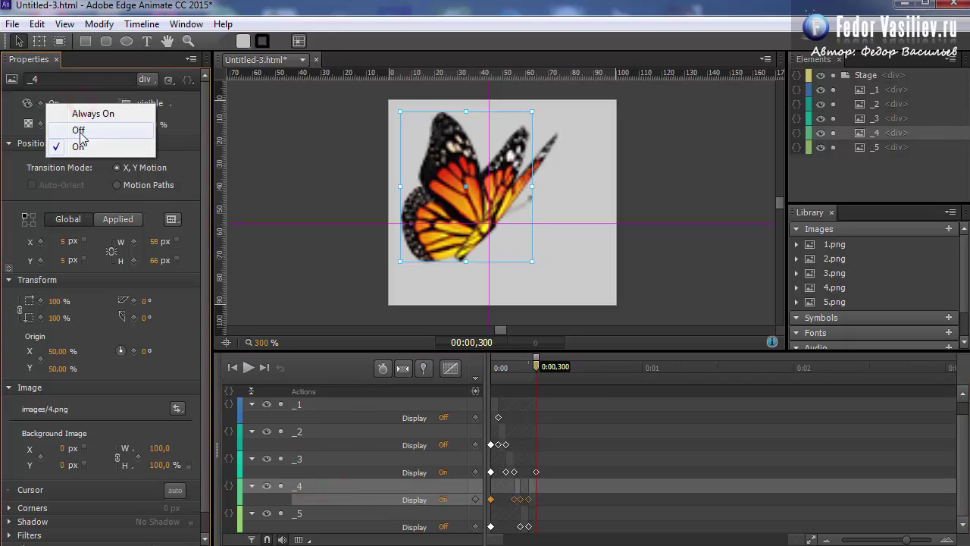
click(79, 131)
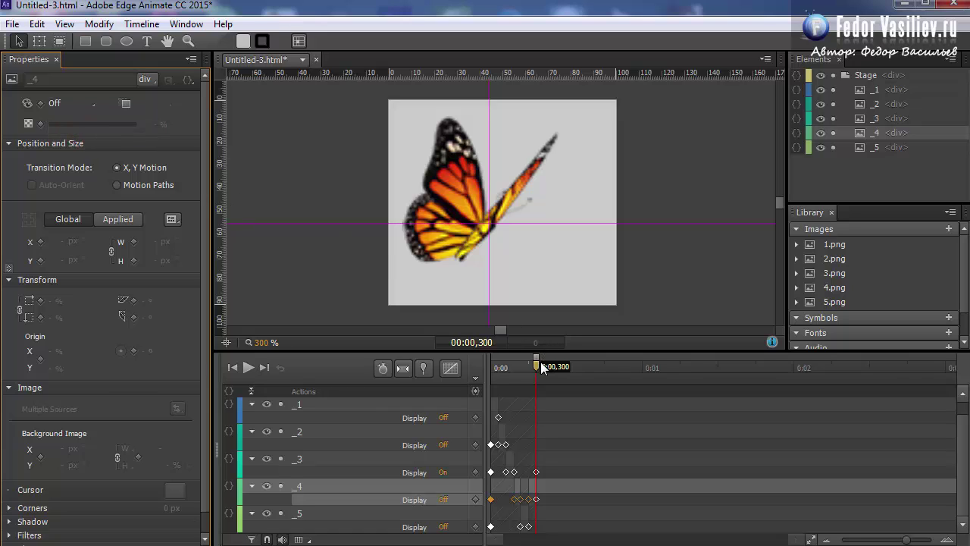
- At 0:00,350, switch the display of element _2 to On and of element _3 to Off
drag(536, 364, 544, 366)
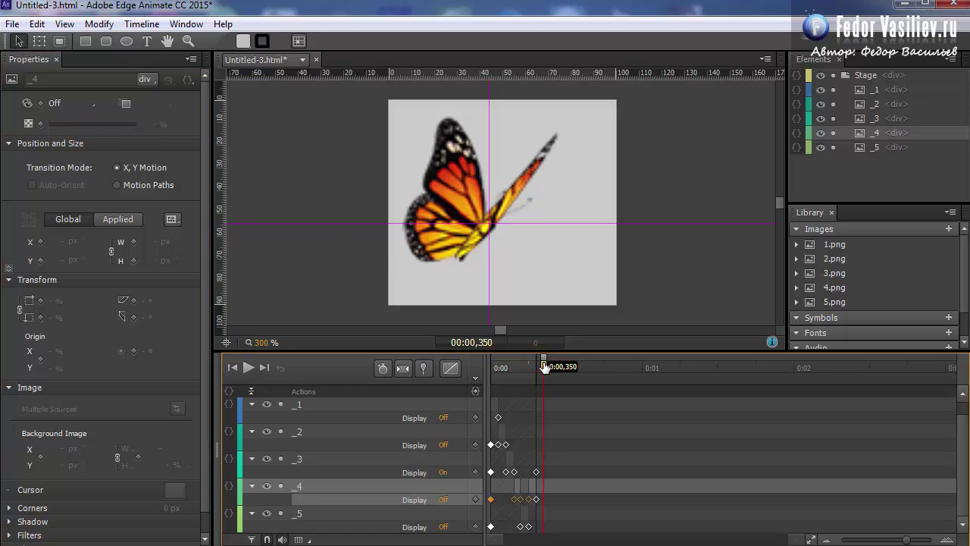
click(303, 430)
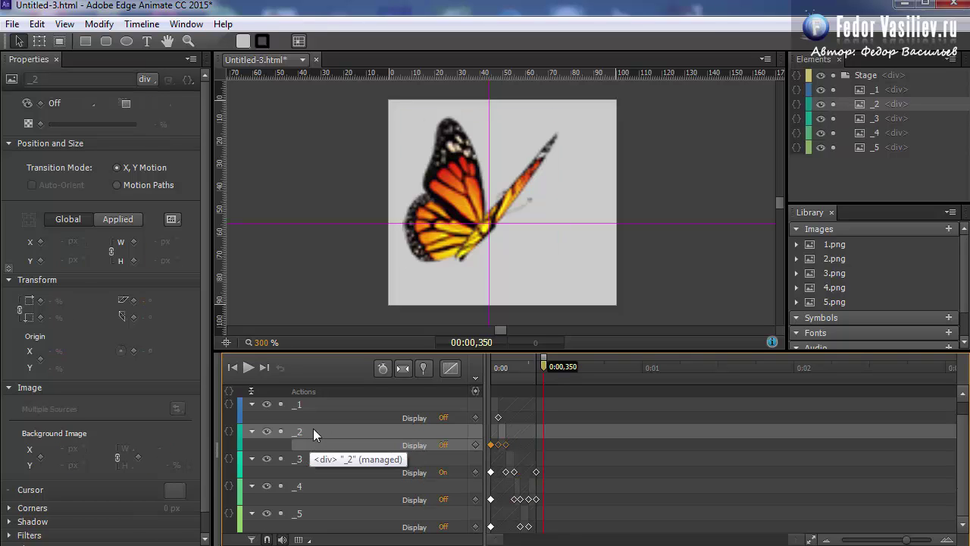
click(68, 105)
click(81, 146)
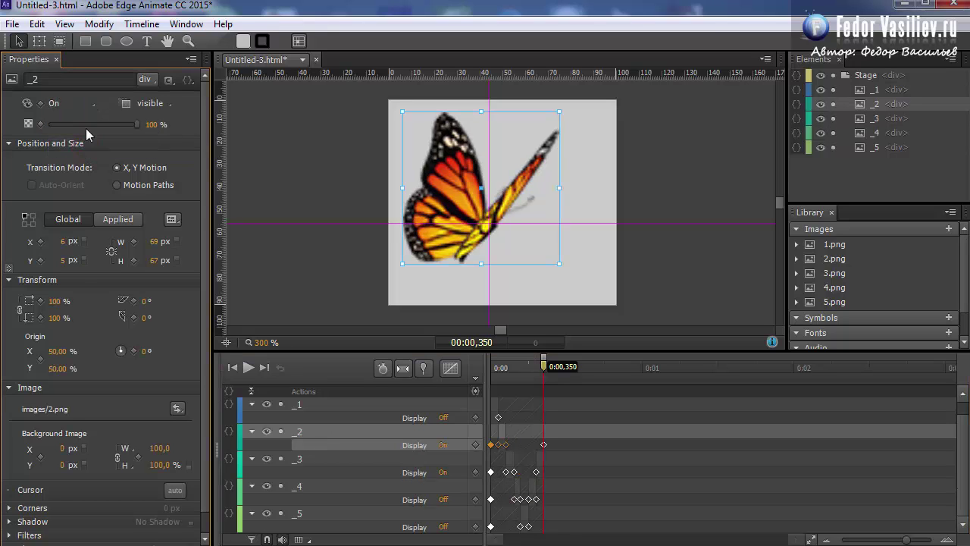
click(305, 459)
click(68, 103)
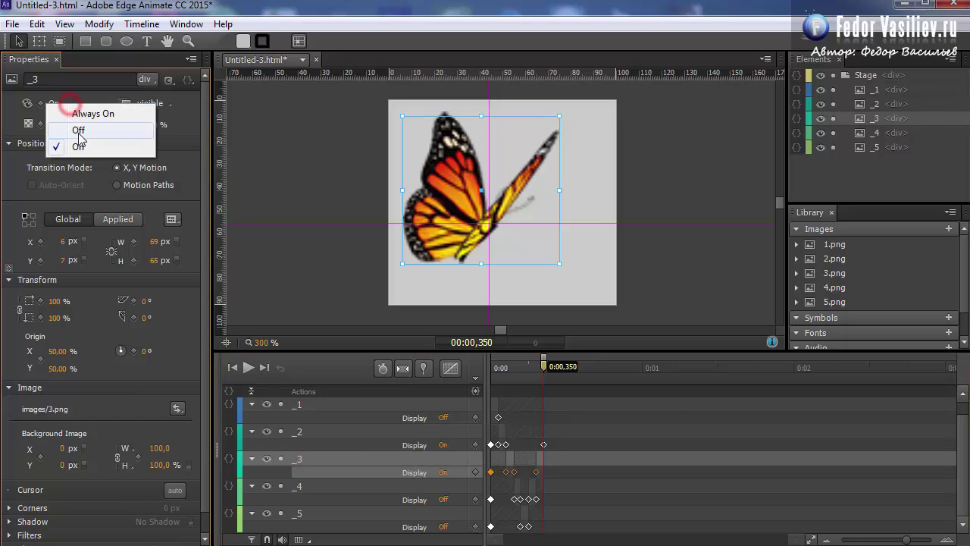
click(79, 129)
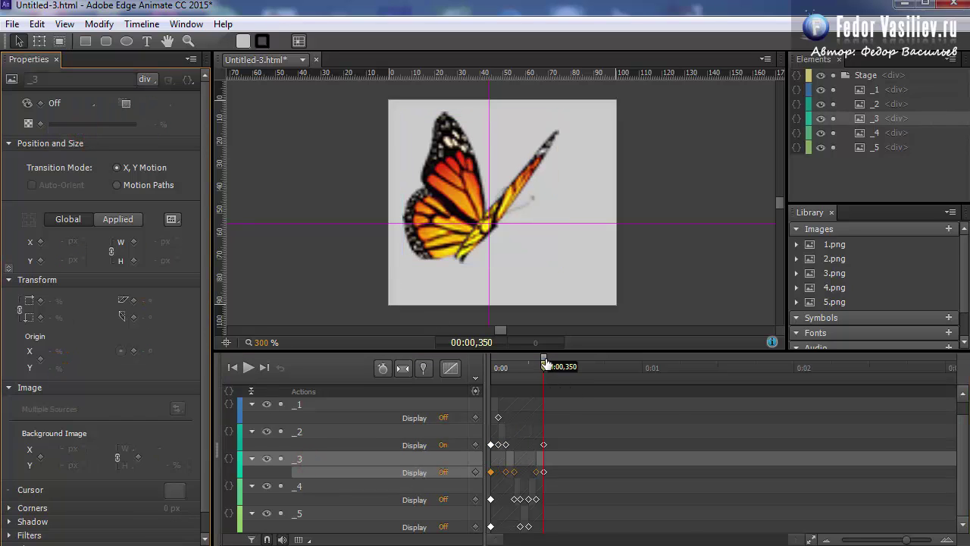
- At 0:00,395, switch the display of element _1 to On and of element _2 to Off
drag(546, 364, 551, 367)
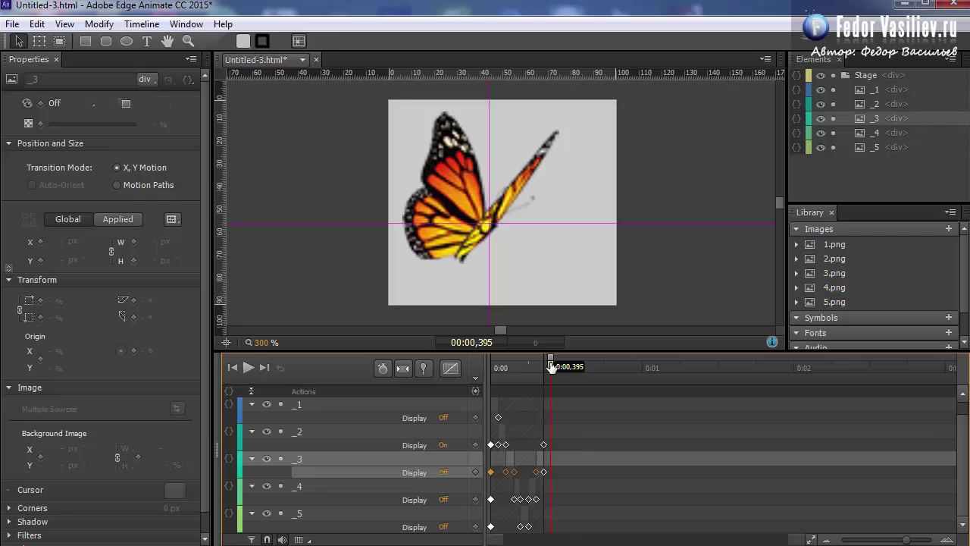
click(329, 429)
click(325, 404)
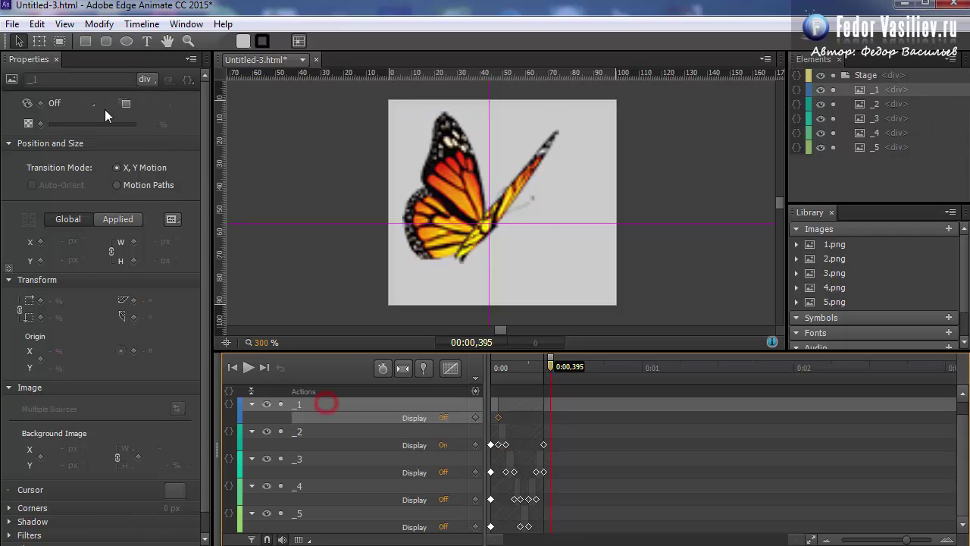
click(76, 102)
click(81, 147)
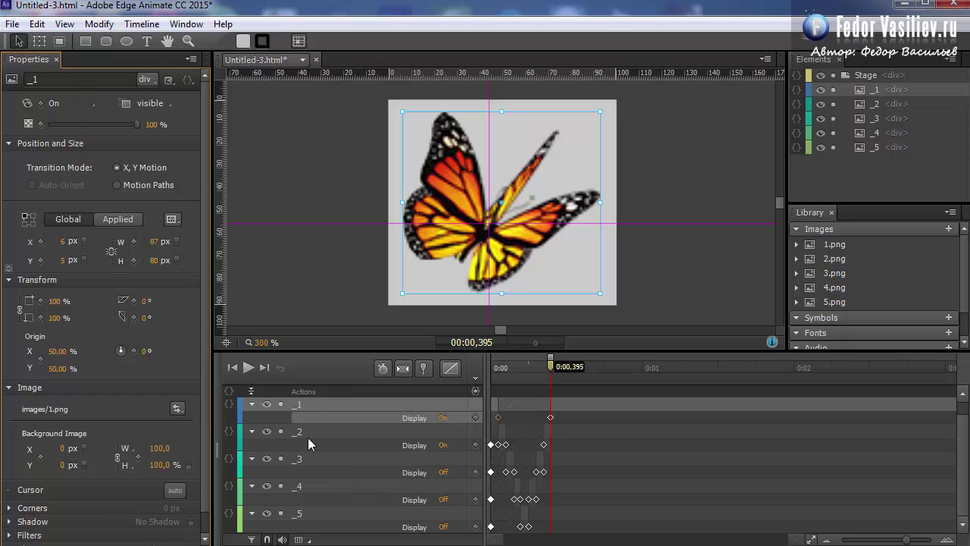
click(308, 437)
click(75, 104)
click(72, 126)
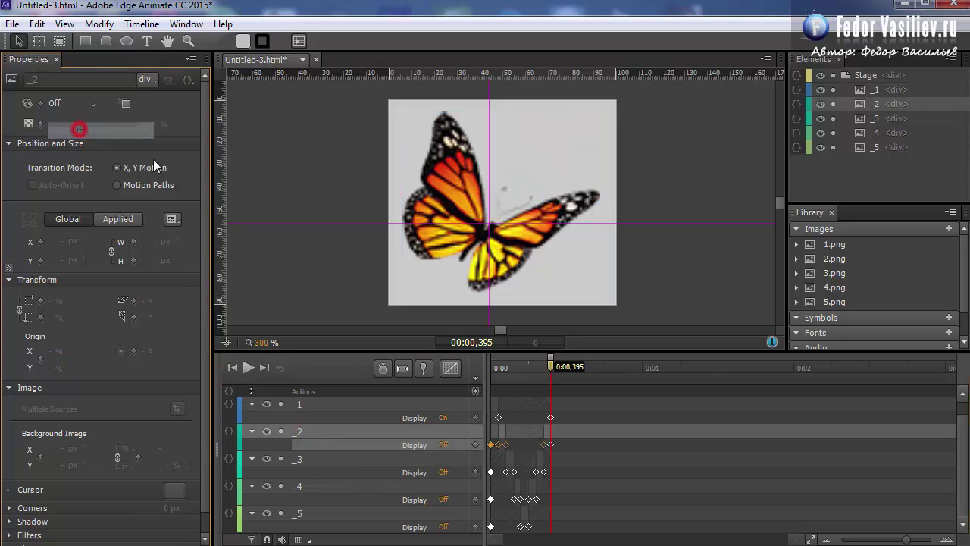
- Play the flapping animation from the start several times to check the full wing cycle
drag(550, 367, 490, 369)
click(246, 367)
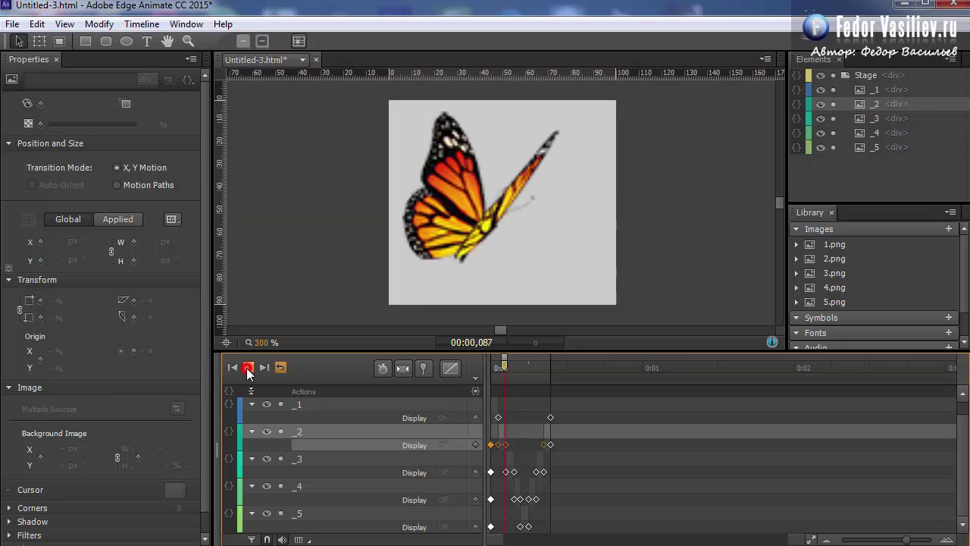
click(529, 366)
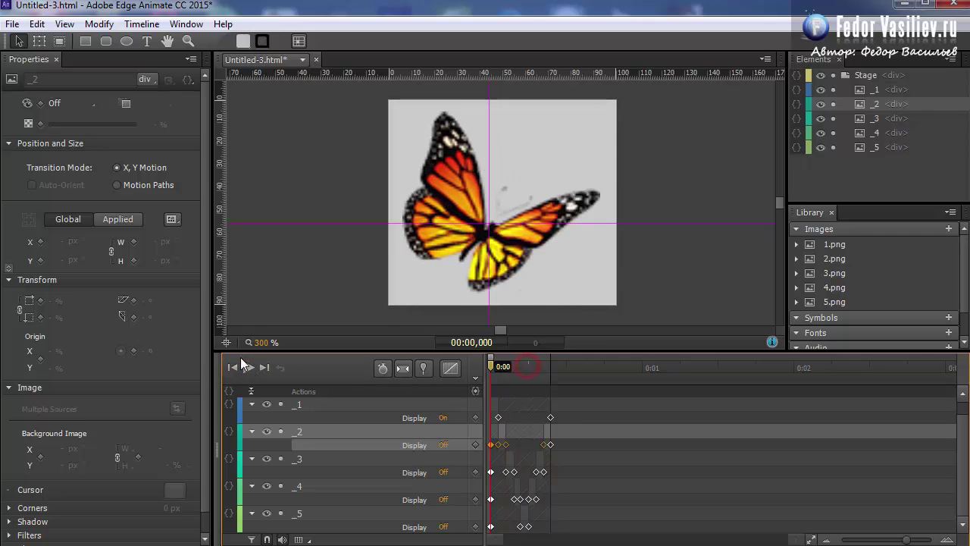
click(247, 369)
click(549, 363)
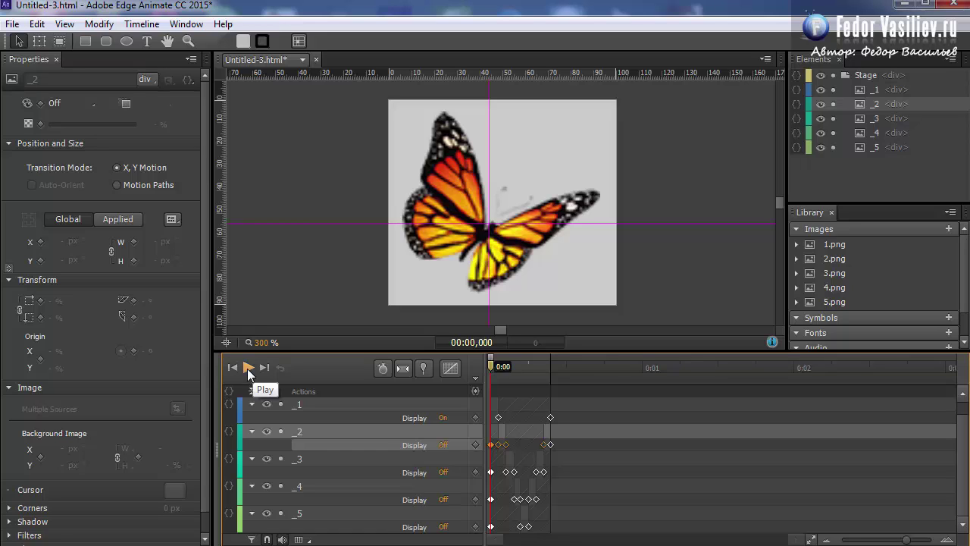
click(244, 368)
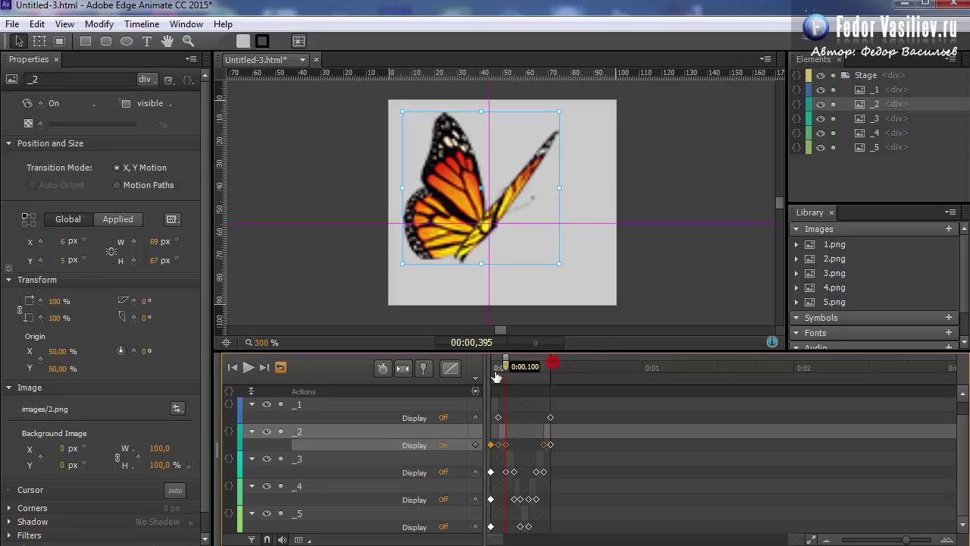
click(250, 369)
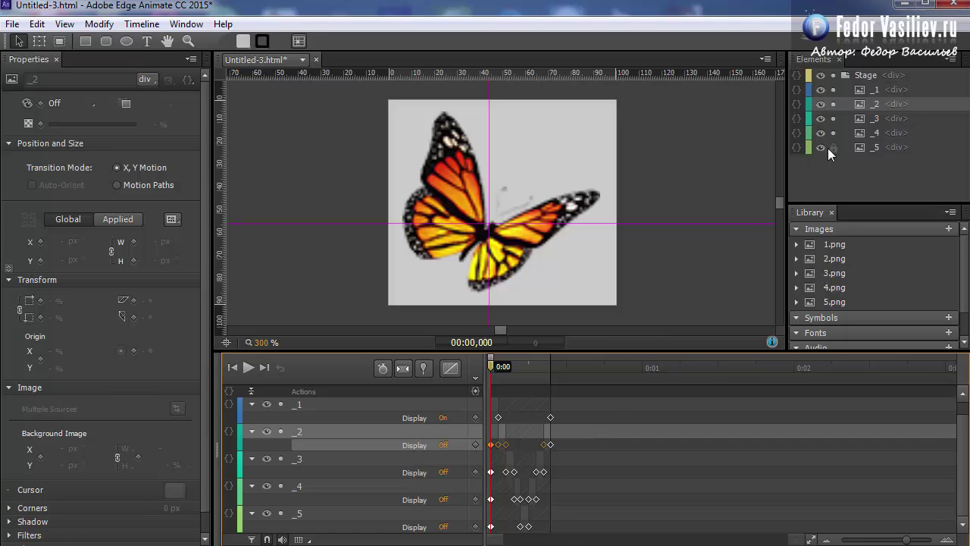
- Convert elements _1 to _5 into one symbol named Symbol_1 with an autoplaying timeline
click(862, 149)
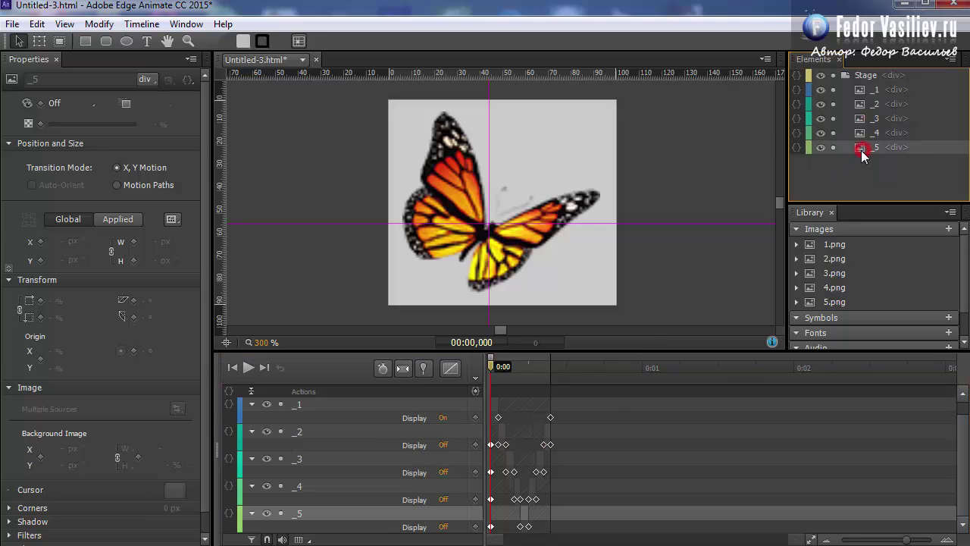
click(862, 89)
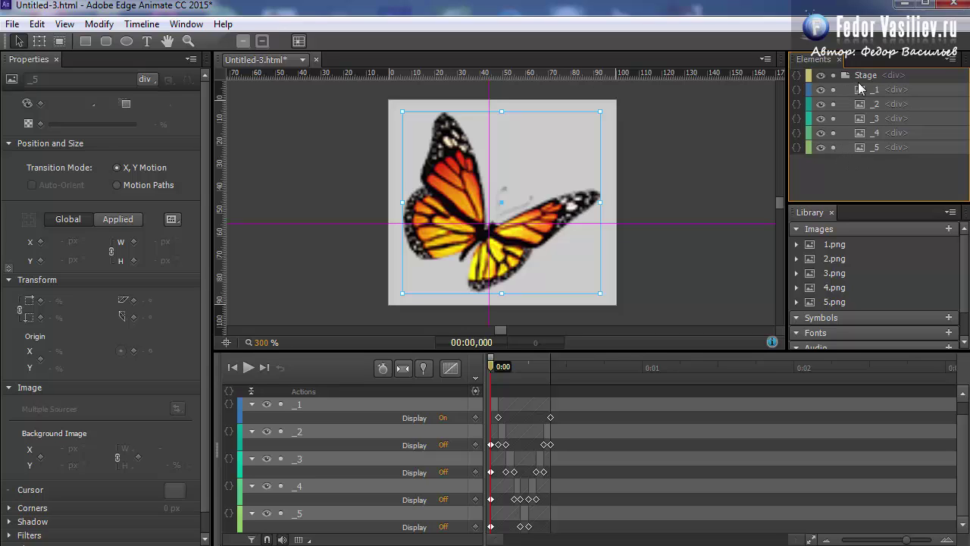
right_click(861, 151)
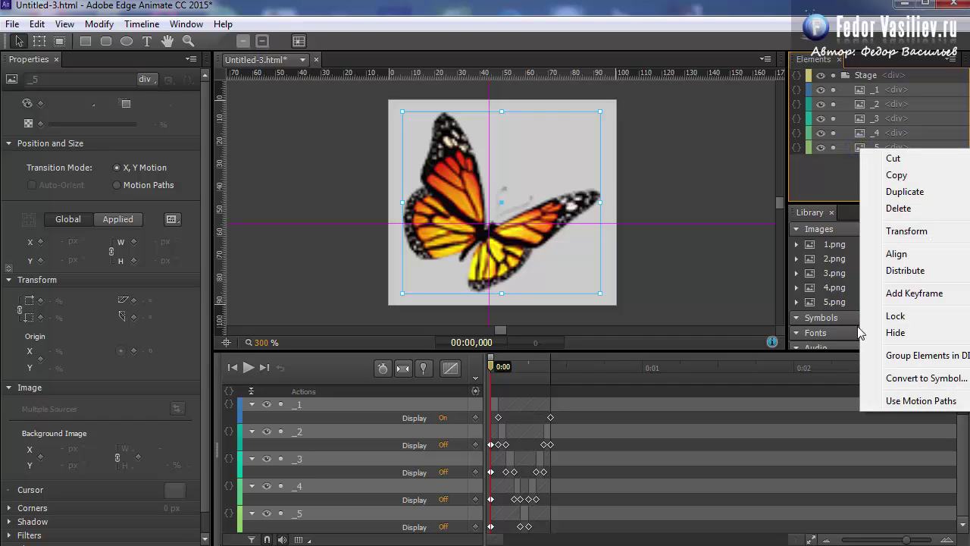
click(910, 378)
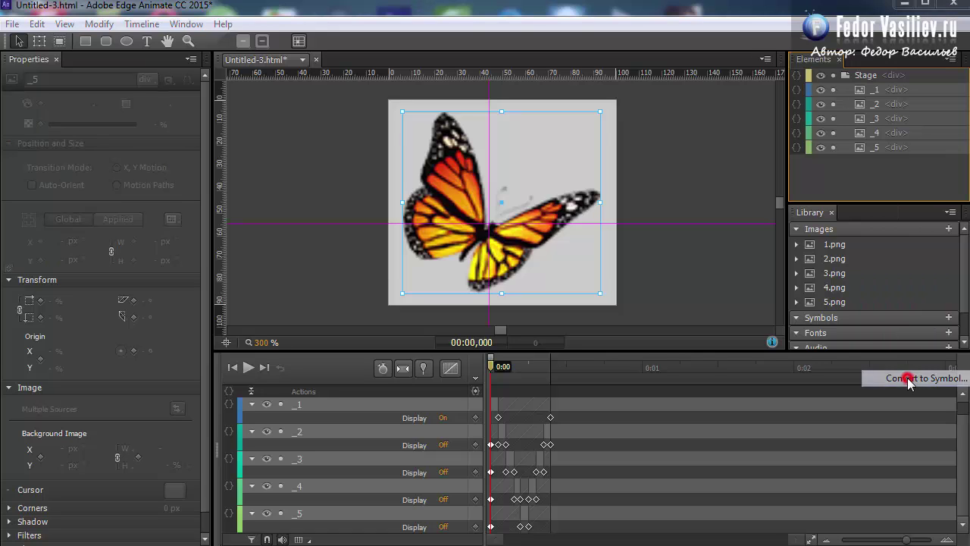
click(472, 190)
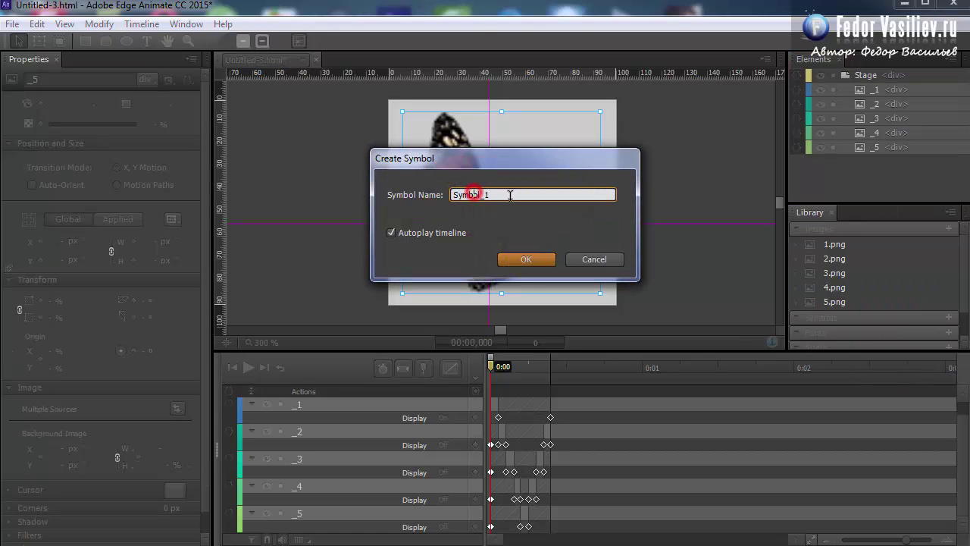
drag(513, 194, 440, 205)
click(493, 190)
click(512, 259)
- Open Symbol_1 for editing to reach its own timeline
click(860, 92)
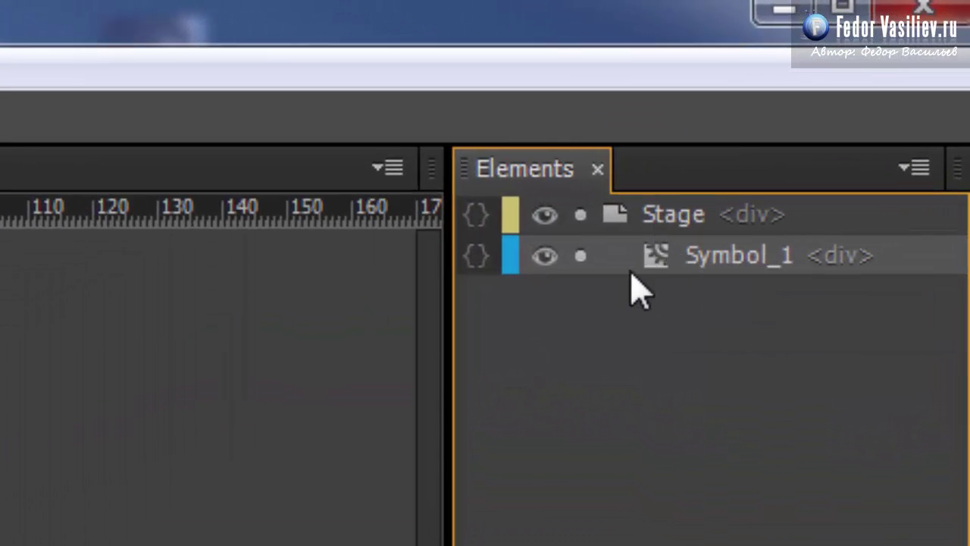
click(656, 257)
double_click(651, 256)
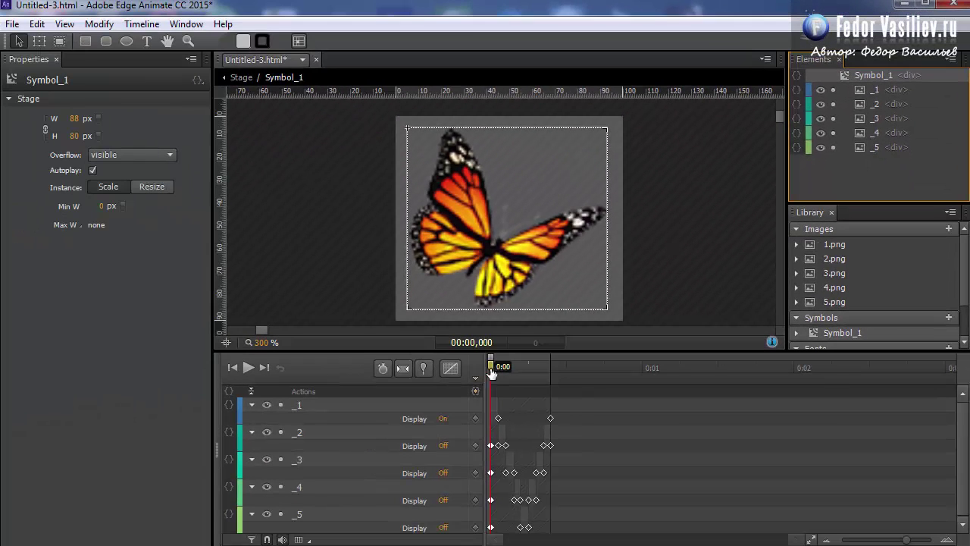
- Add a trigger at 0:00,395 on Symbol_1's timeline with the Play action targeting Symbol_1, check the code and close it
drag(493, 365, 551, 384)
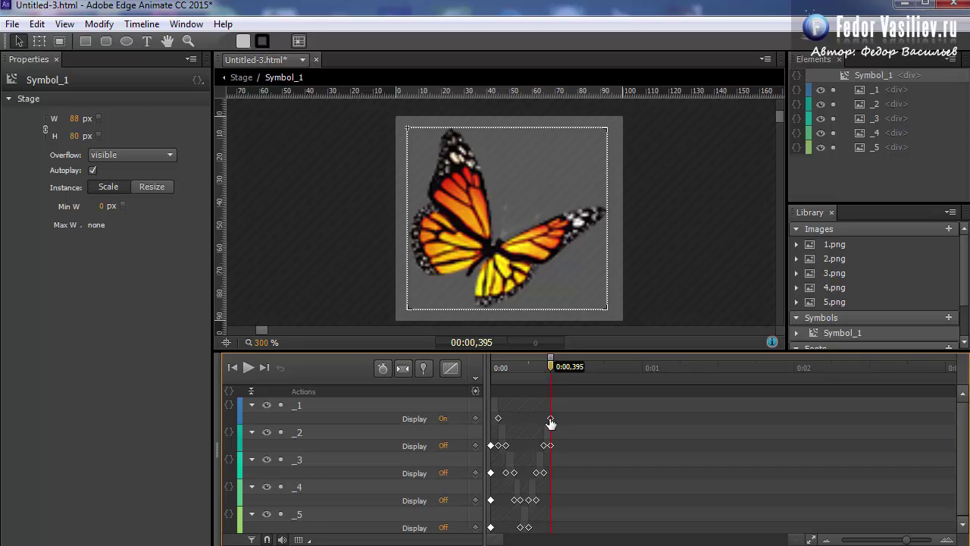
click(475, 391)
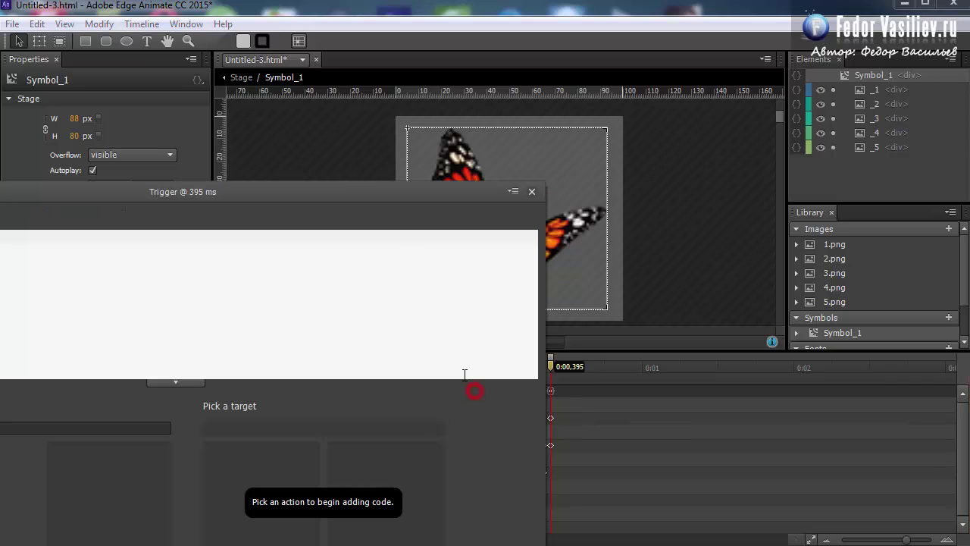
click(393, 196)
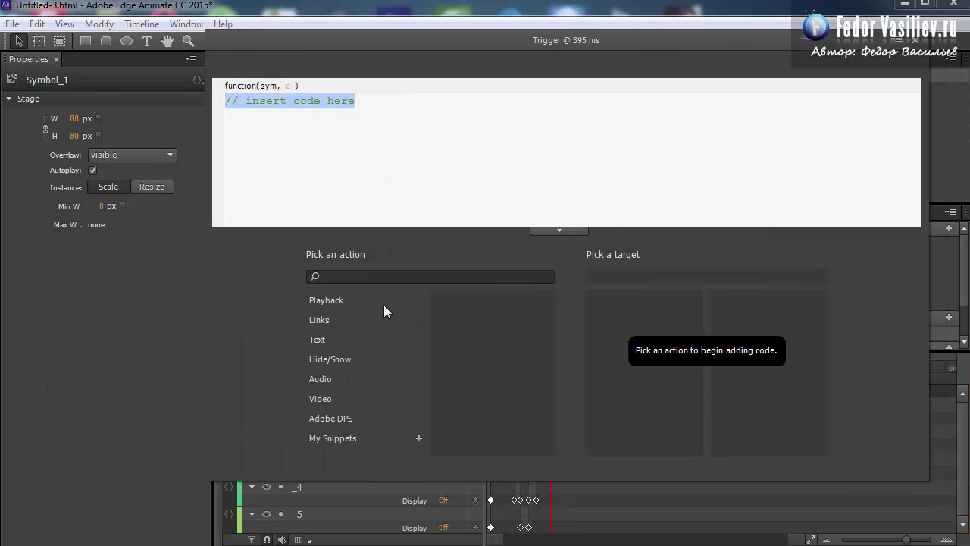
click(316, 301)
click(453, 303)
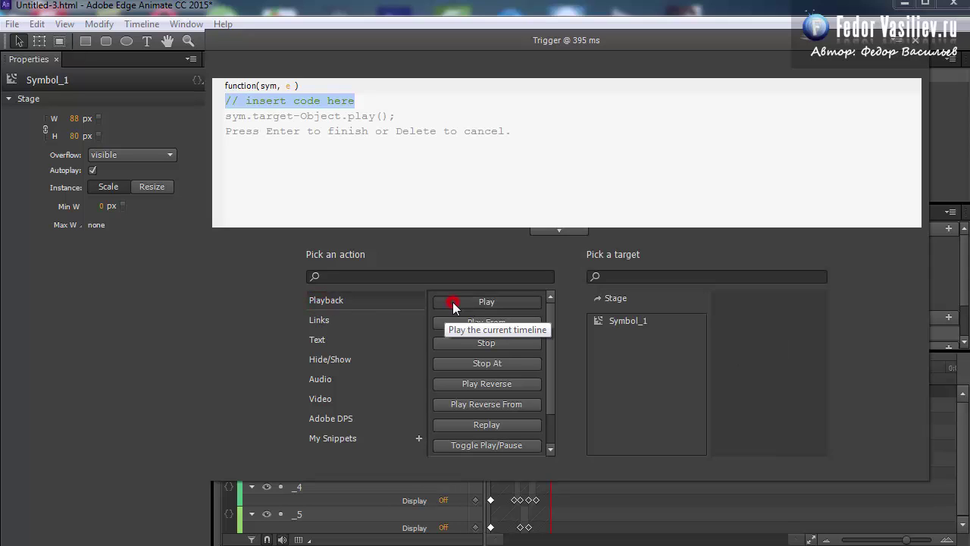
click(599, 321)
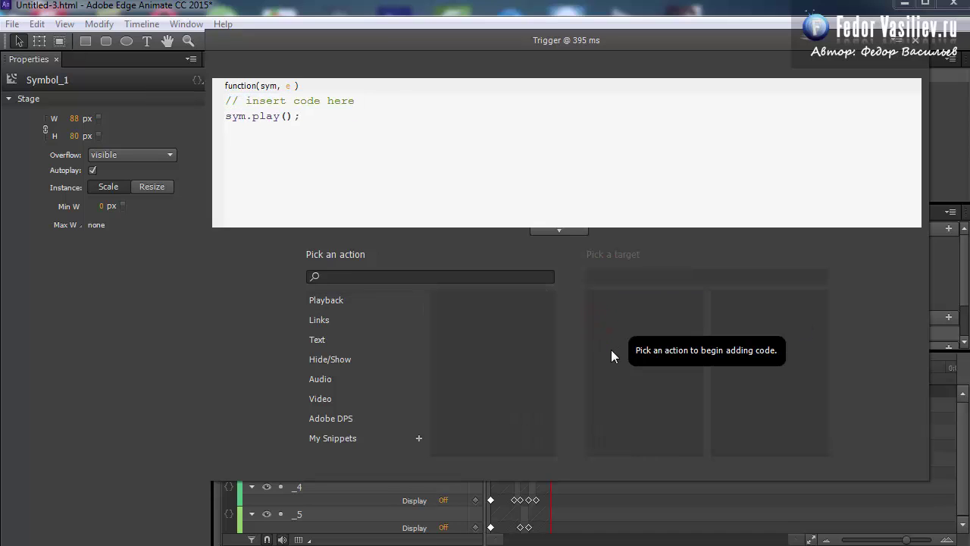
click(316, 130)
triple_click(321, 119)
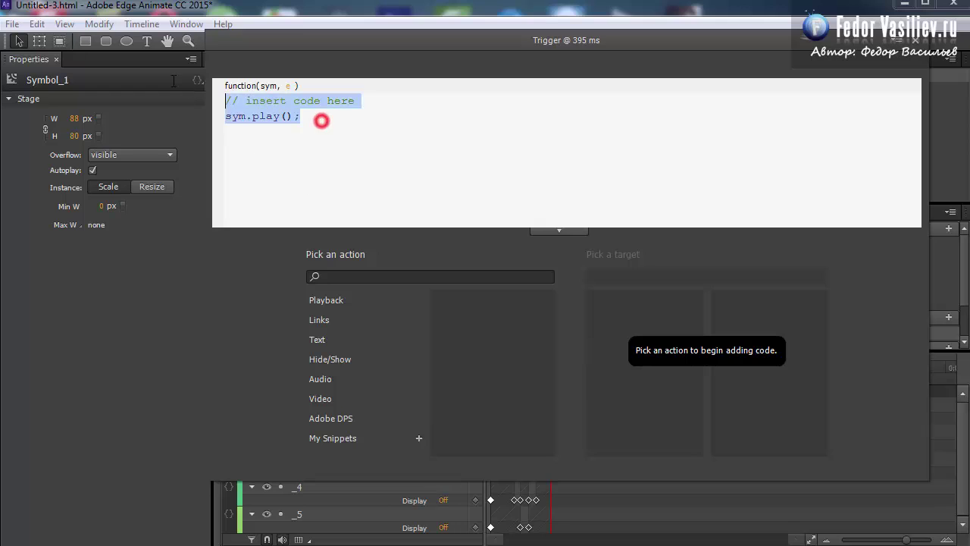
click(256, 125)
triple_click(340, 121)
click(321, 121)
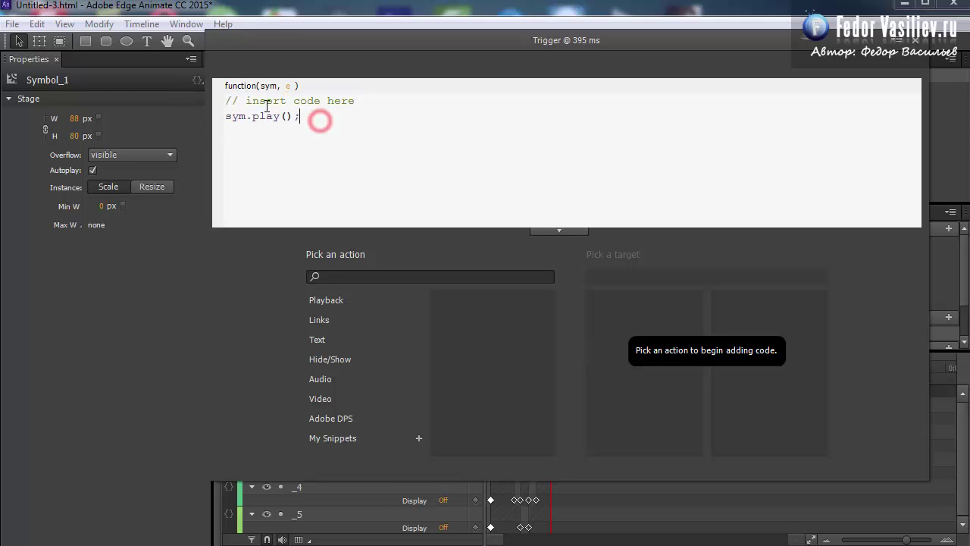
click(919, 41)
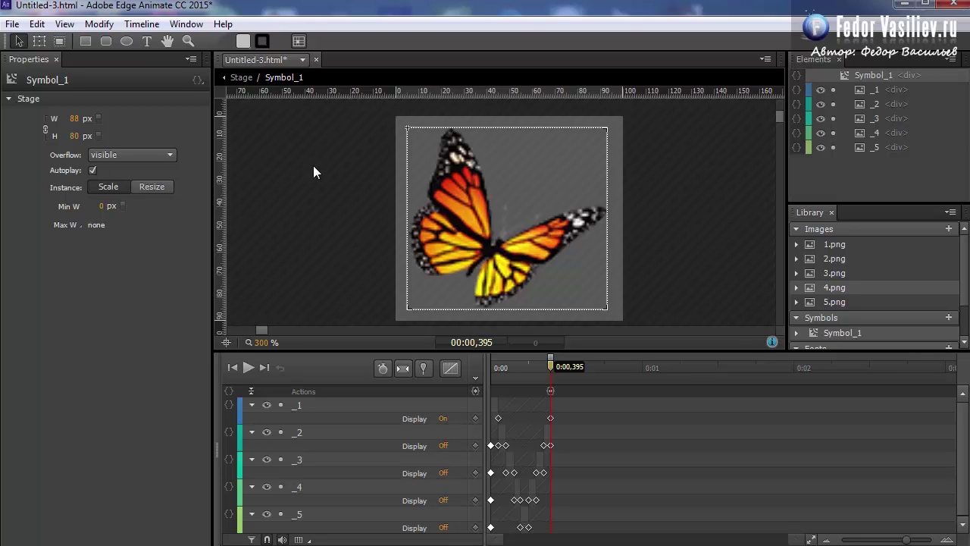
- Preview the butterfly animation in the browser
click(12, 23)
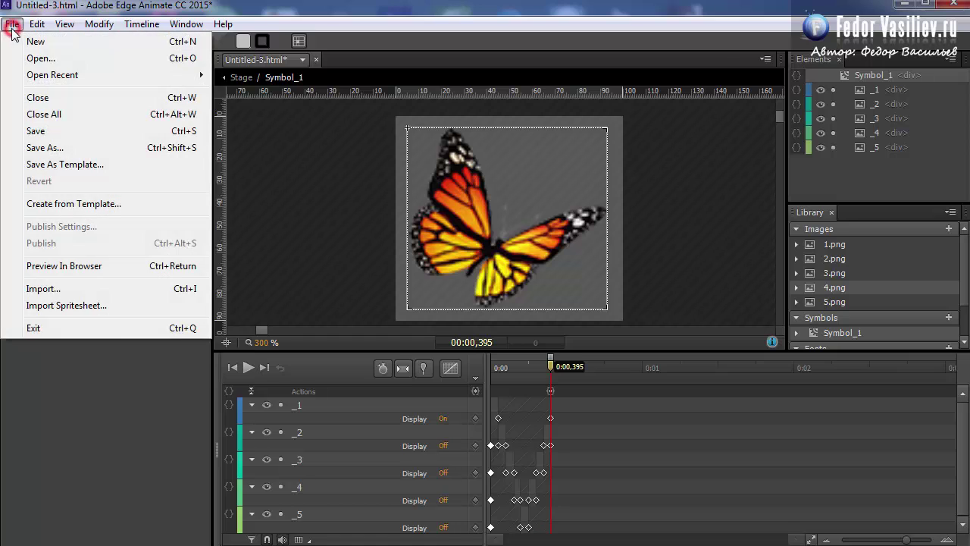
click(57, 265)
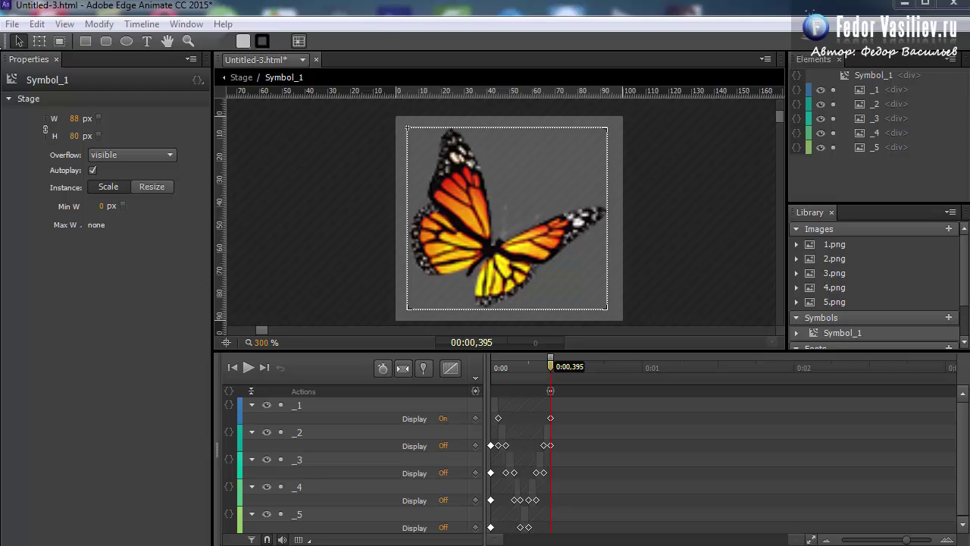
- Save the project as Untitled-3.html in a new folder named 4 inside Untitled-2, keeping Save in a folder enabled
click(11, 24)
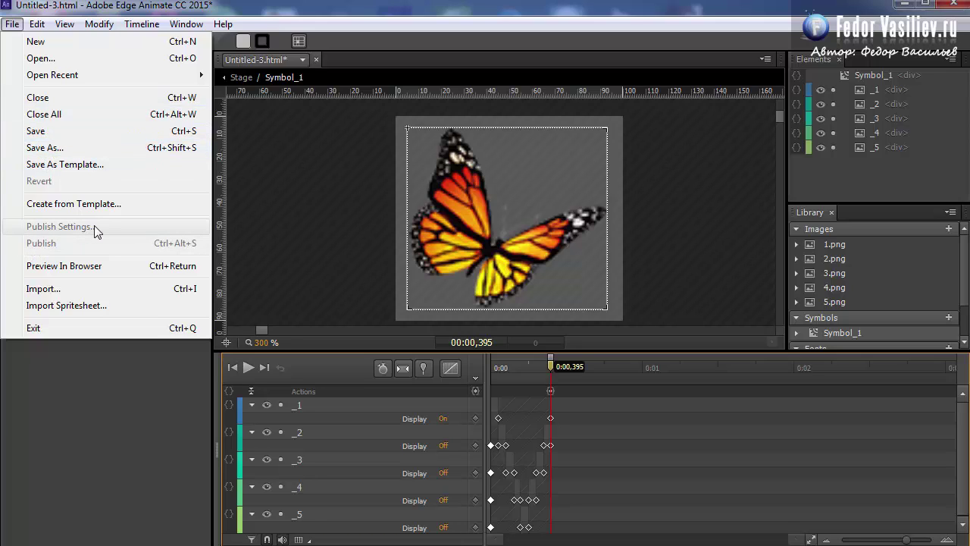
click(31, 147)
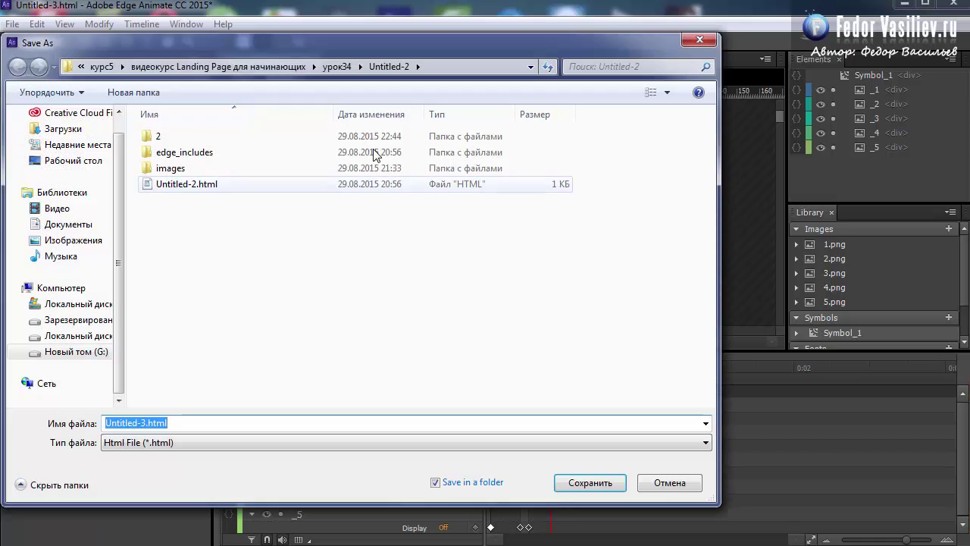
drag(279, 31, 449, 64)
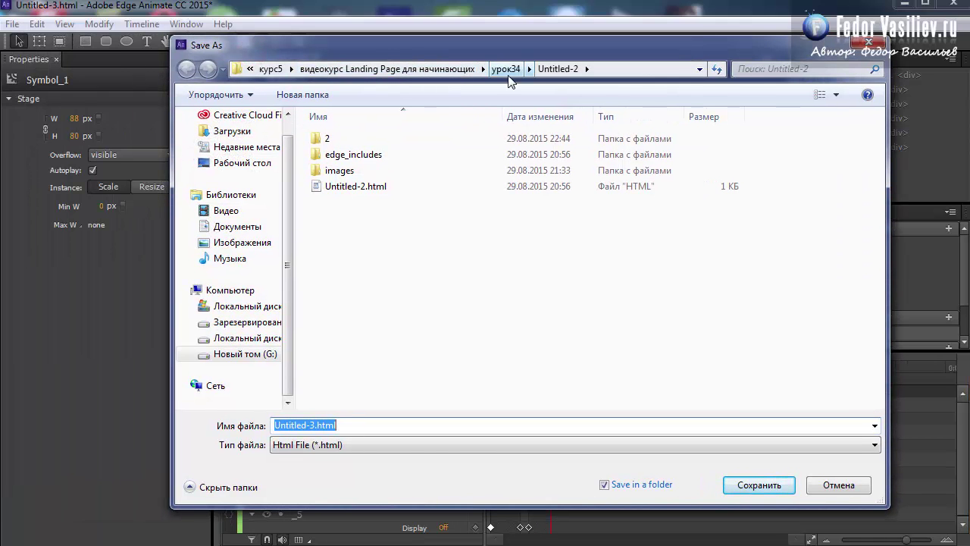
click(303, 95)
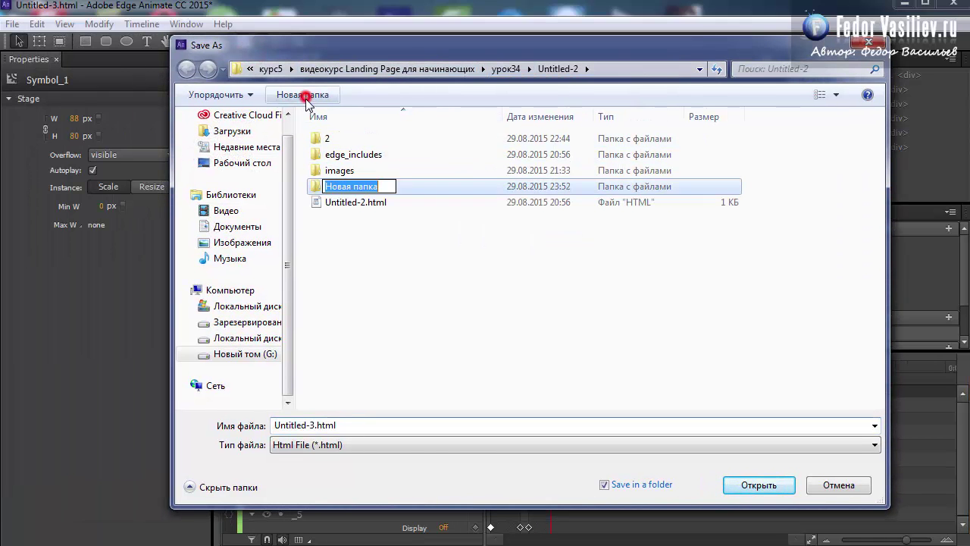
text(4)
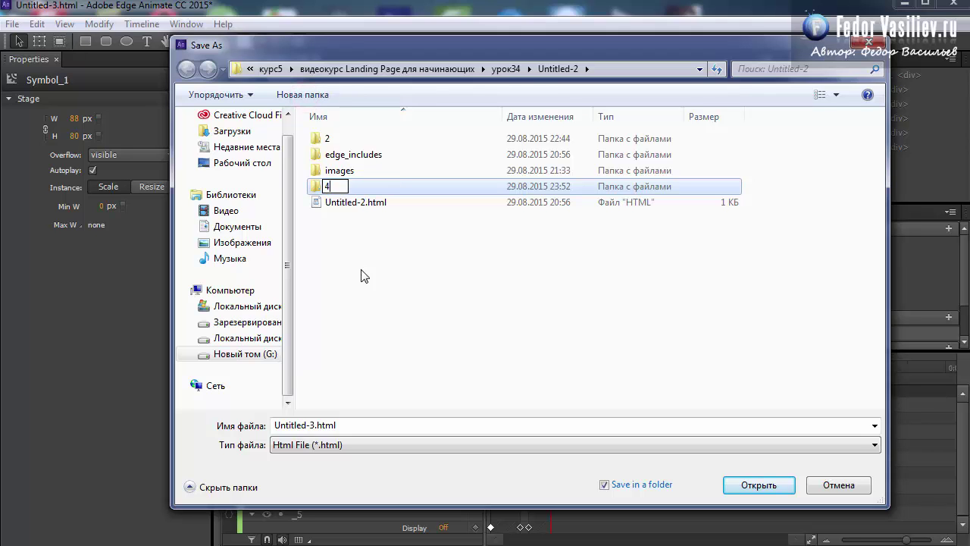
click(361, 274)
click(328, 156)
double_click(328, 156)
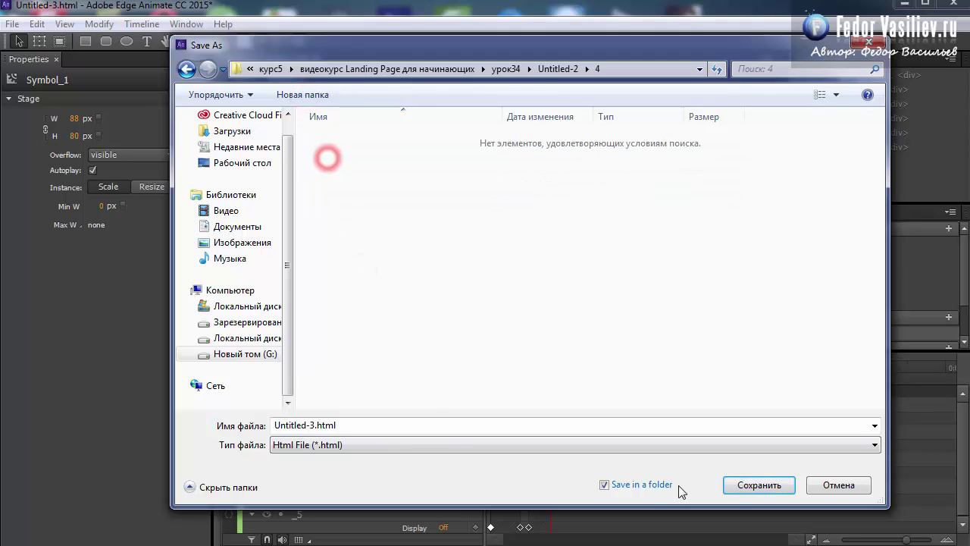
click(757, 486)
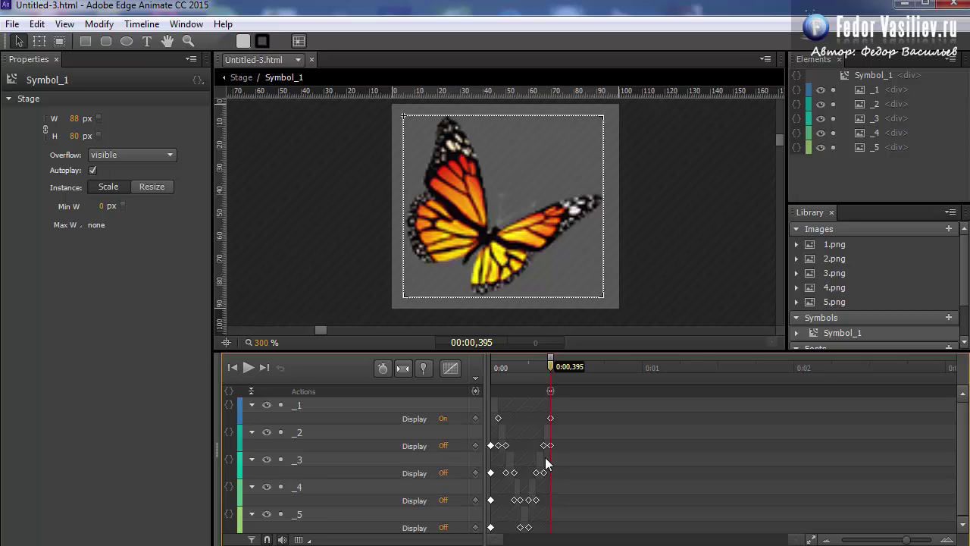
- Open the publish settings and enable the Animate Deployment Package target
click(12, 25)
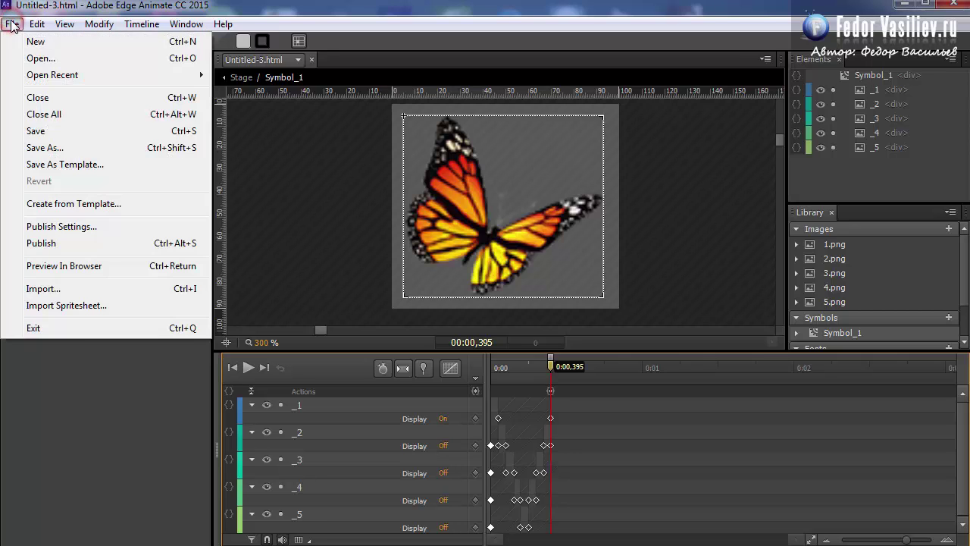
click(56, 228)
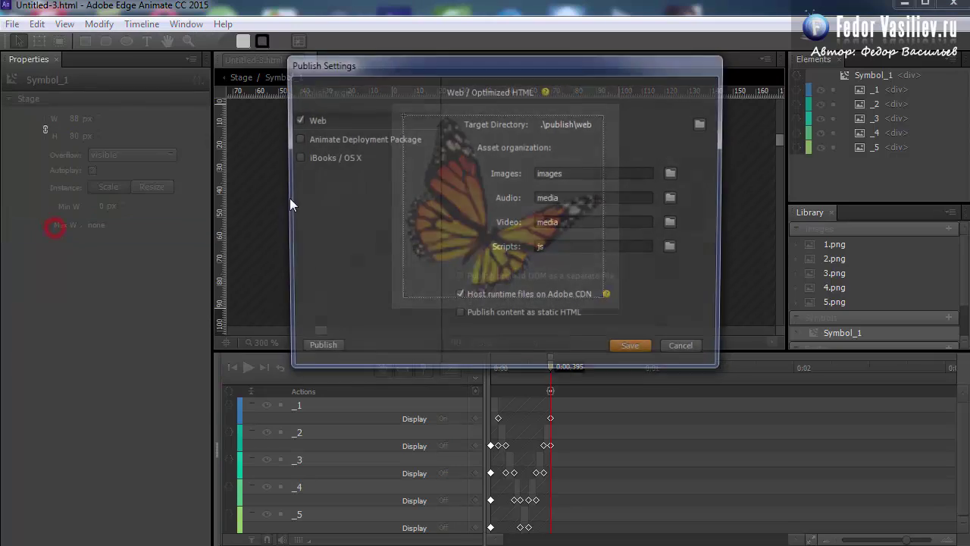
drag(353, 59, 371, 104)
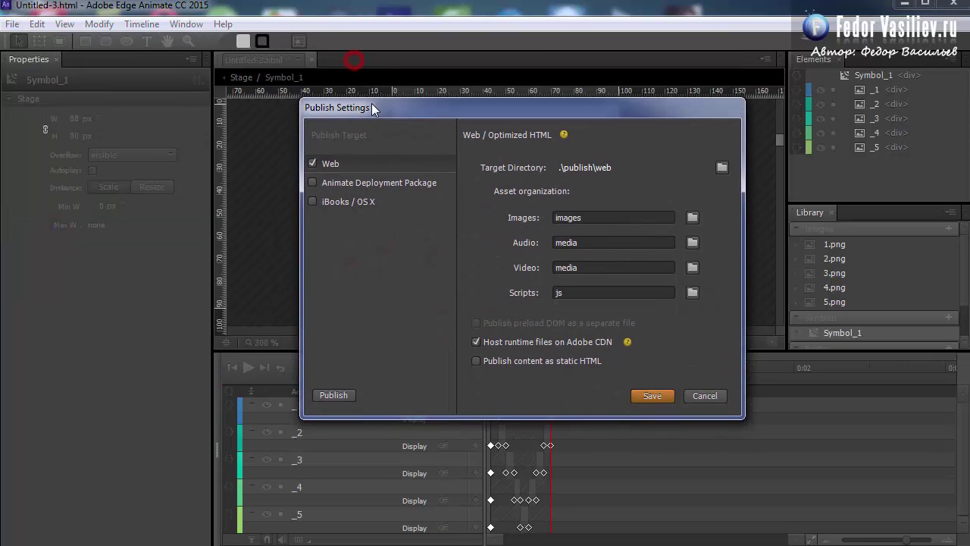
click(312, 183)
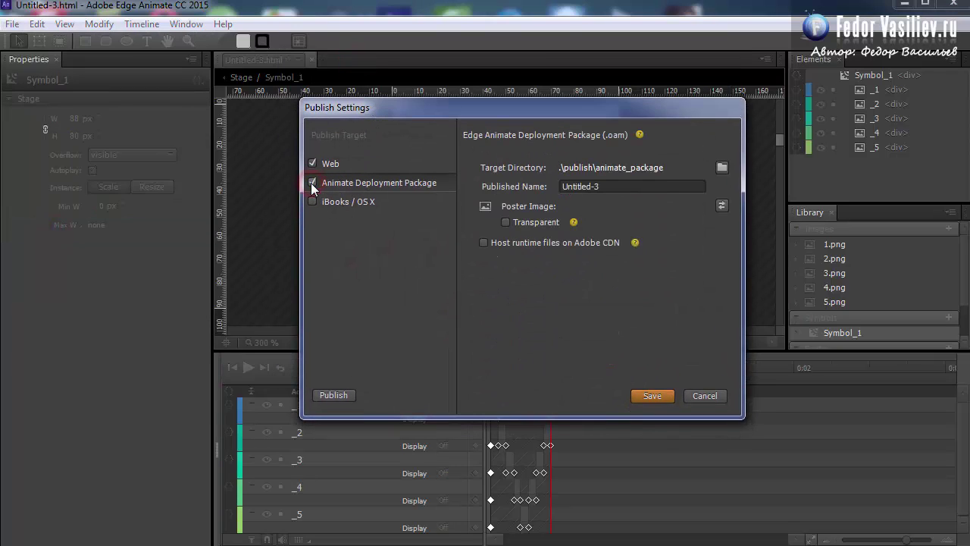
- Set the deployment package's target directory to a new folder named 5 inside урок34
click(722, 168)
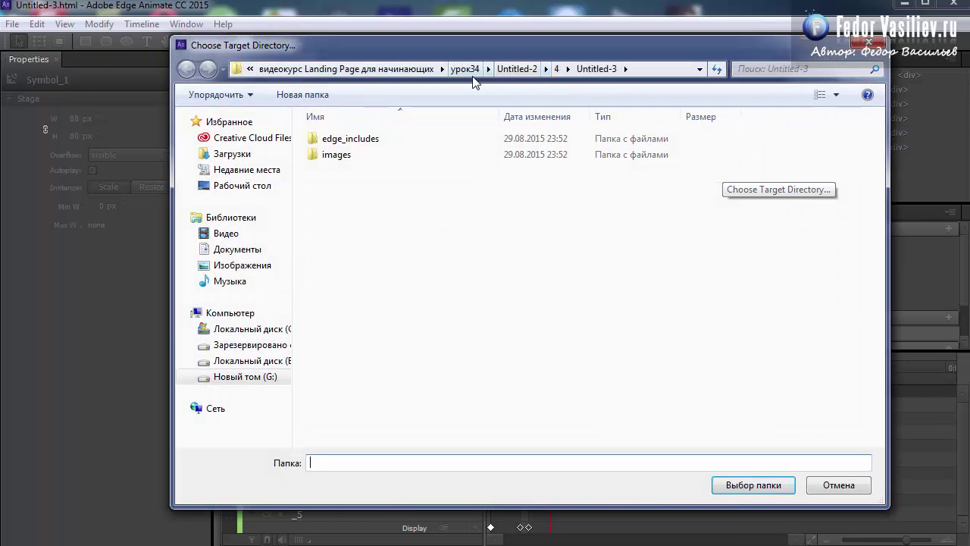
click(468, 69)
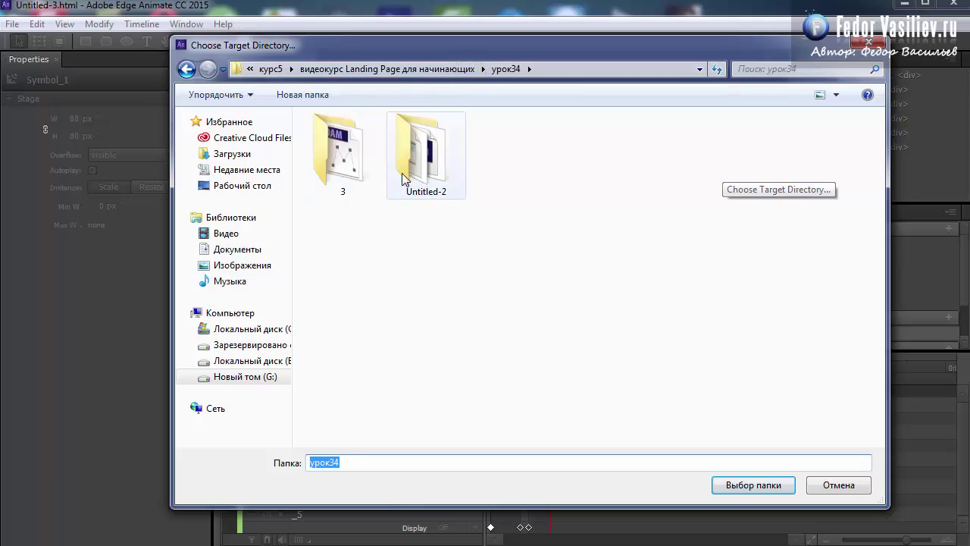
click(322, 96)
text(5)
key(Return)
click(508, 152)
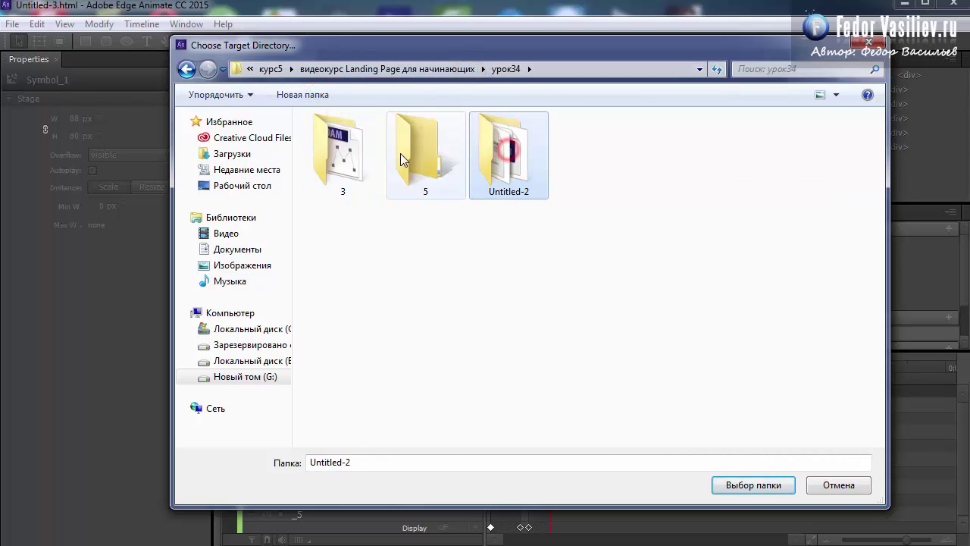
click(426, 155)
double_click(426, 155)
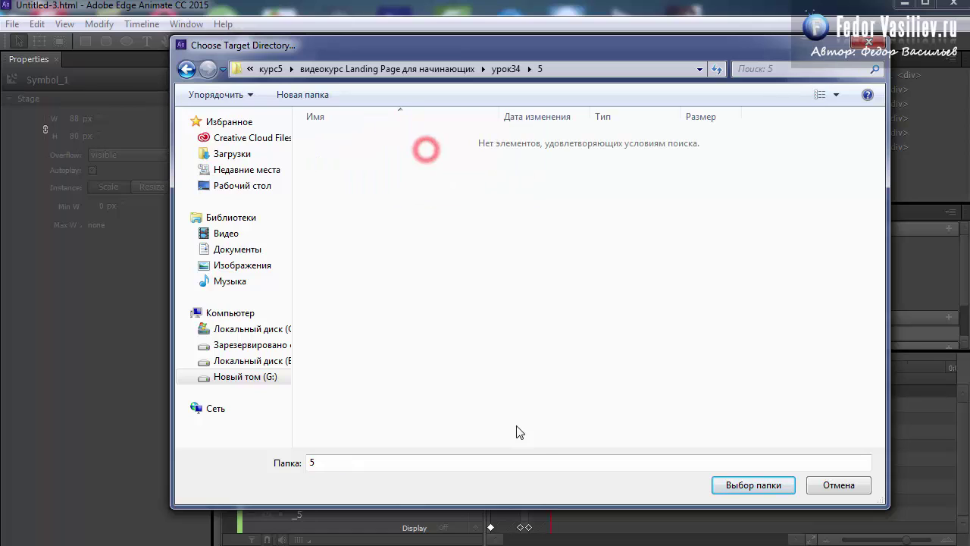
click(738, 484)
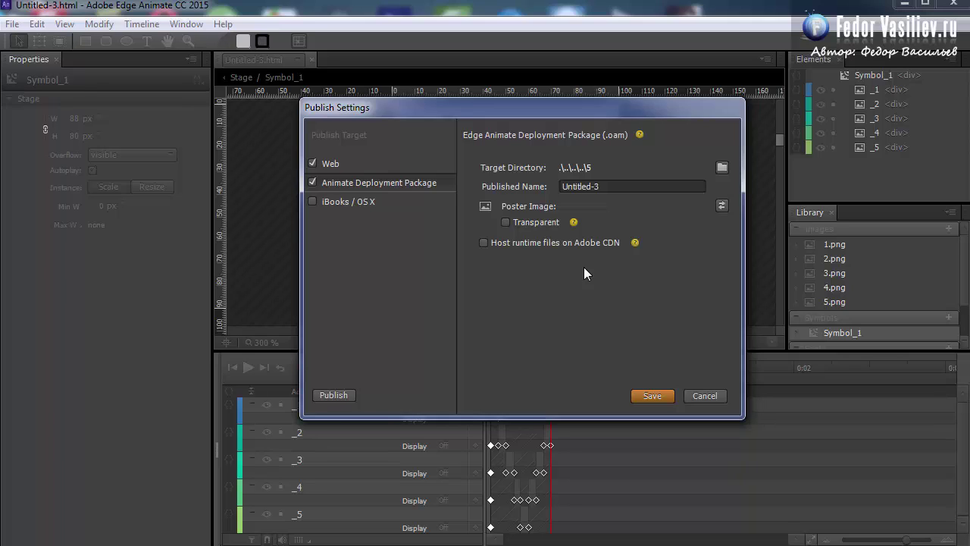
- Keep the published name Untitled-3, set 1.png as the poster image and disable the Web publish target
click(606, 186)
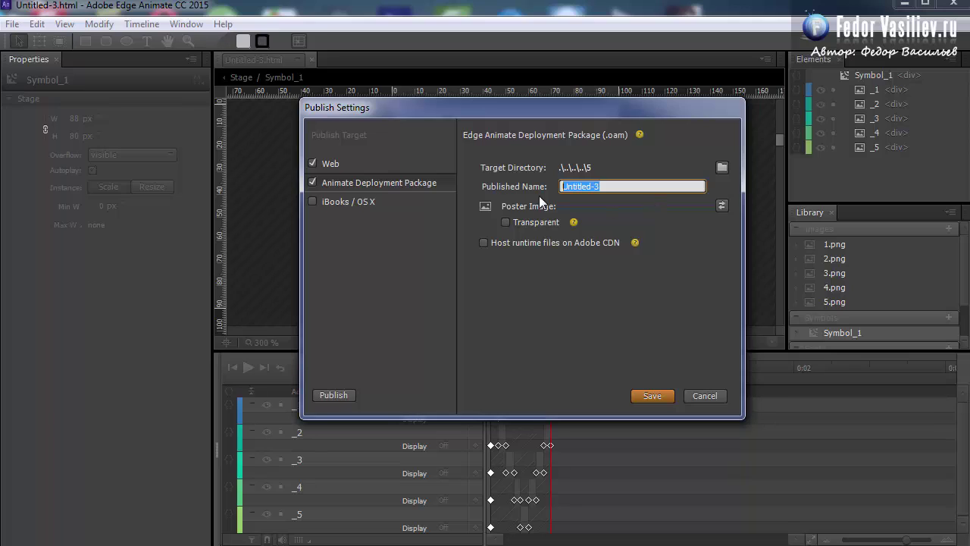
click(572, 188)
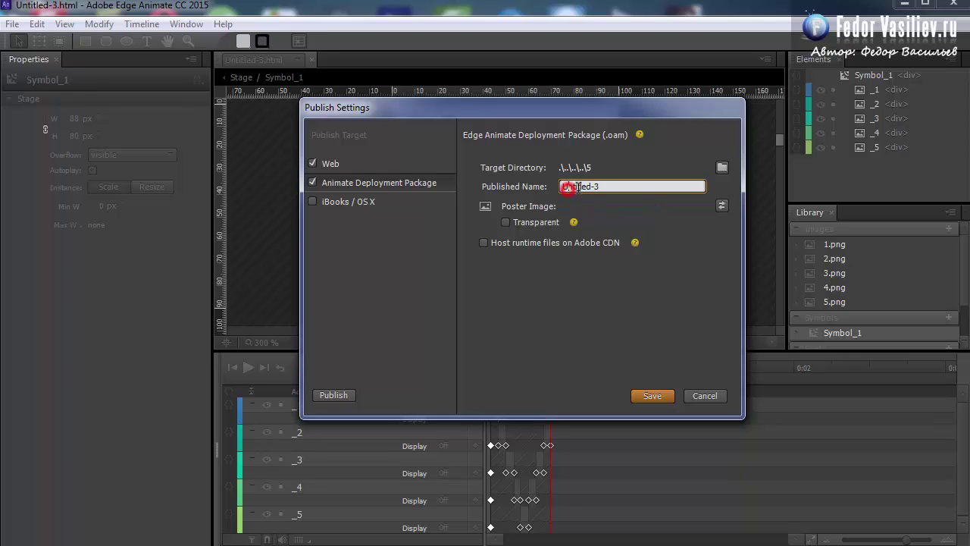
click(623, 188)
click(721, 206)
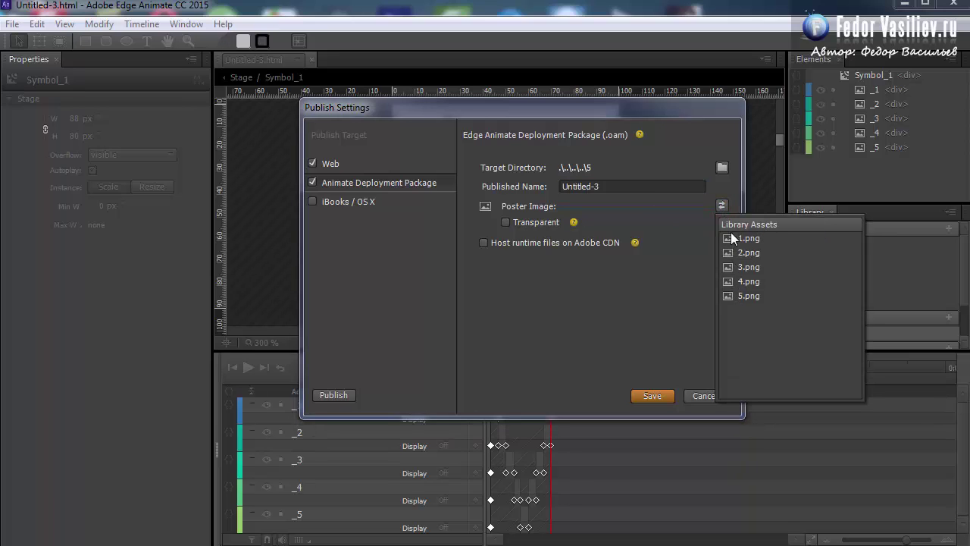
click(737, 239)
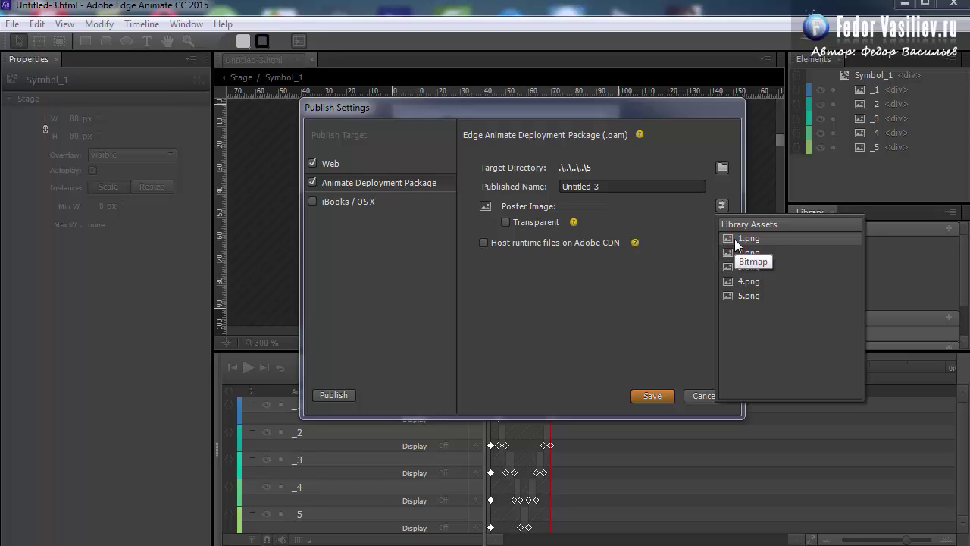
click(685, 219)
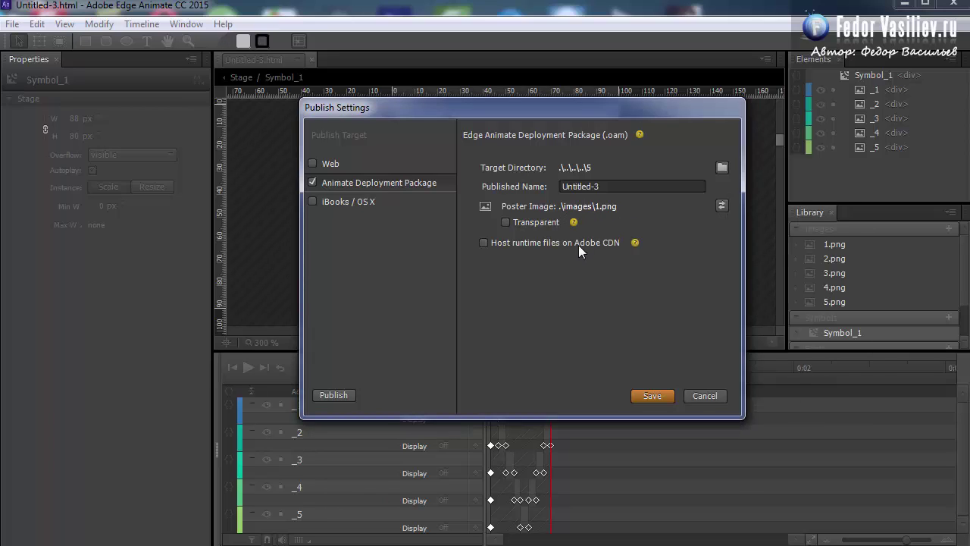
- Publish the Untitled-3 animate deployment package to folder 5
click(326, 395)
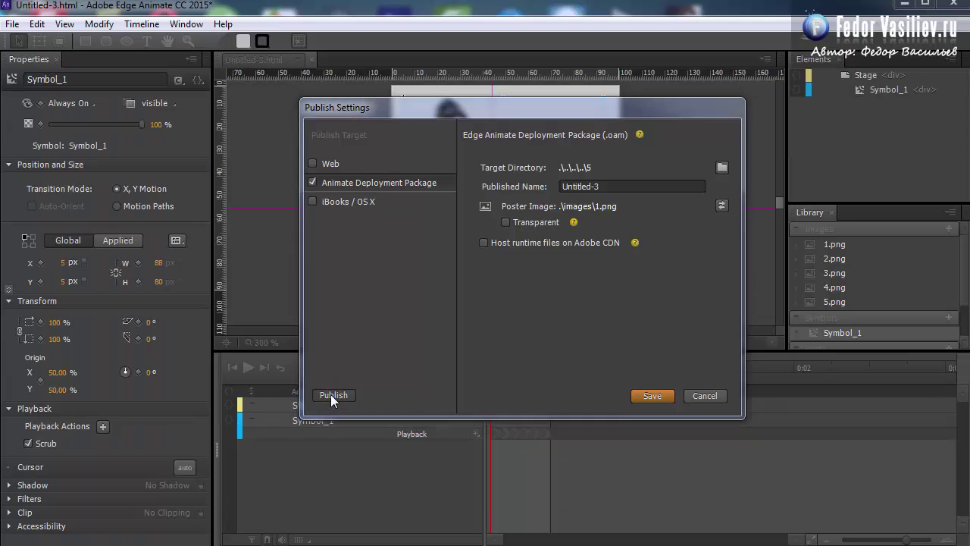
key(space)
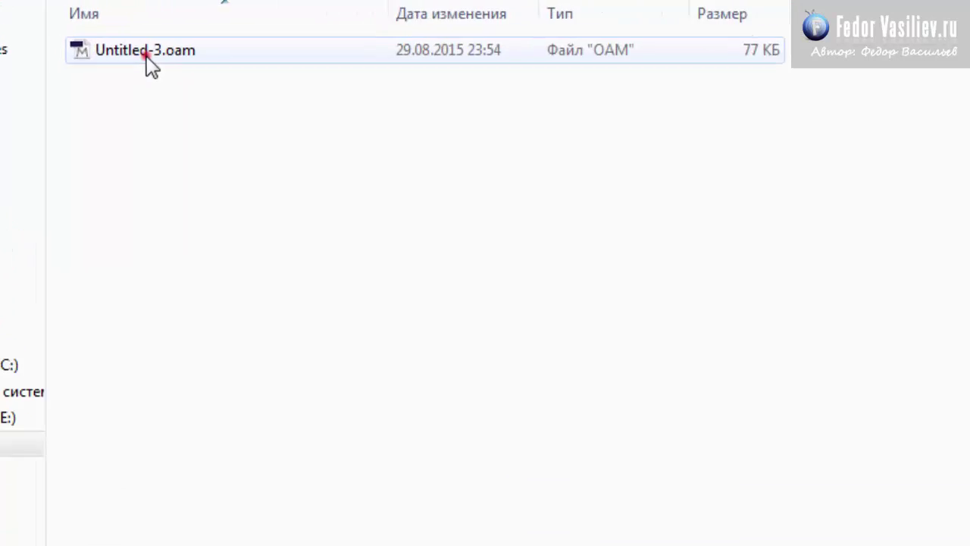
click(91, 32)
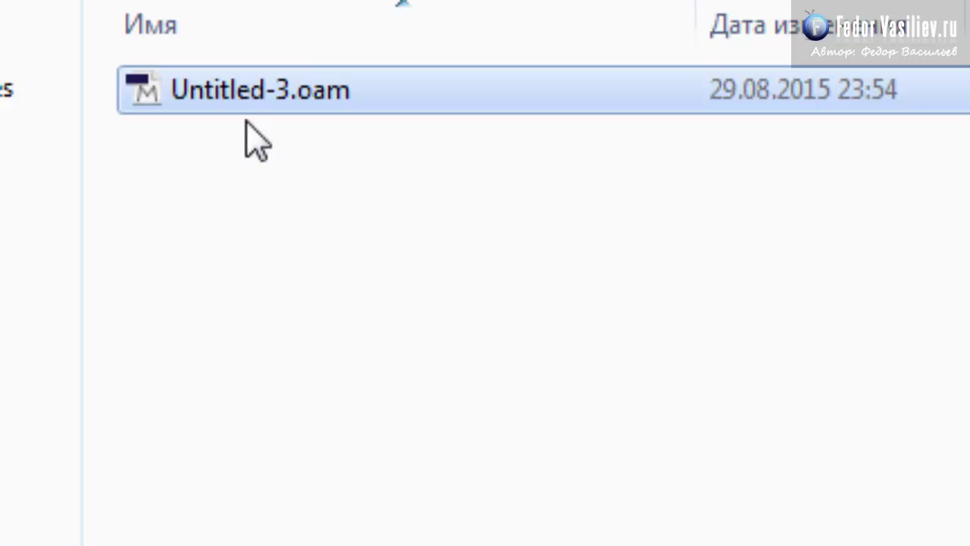
click(175, 94)
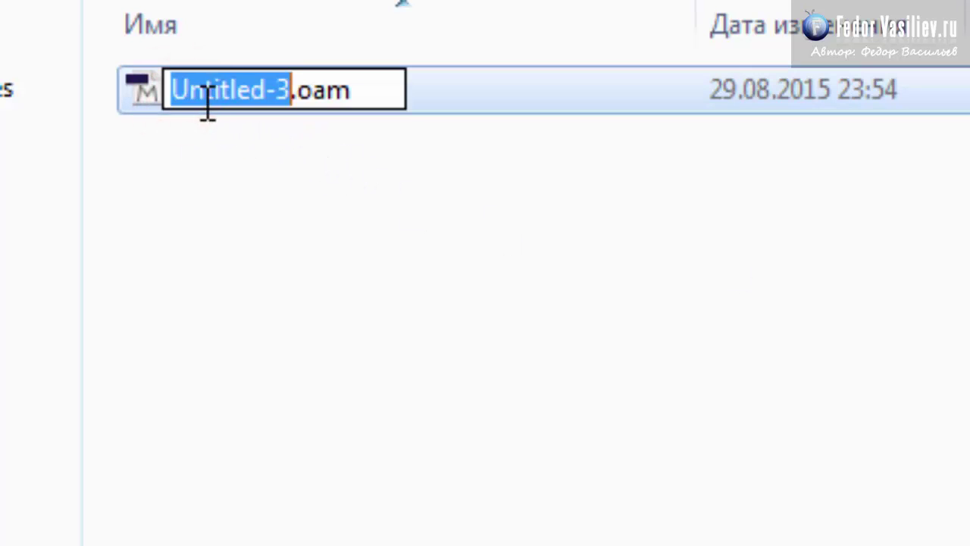
click(271, 88)
click(417, 86)
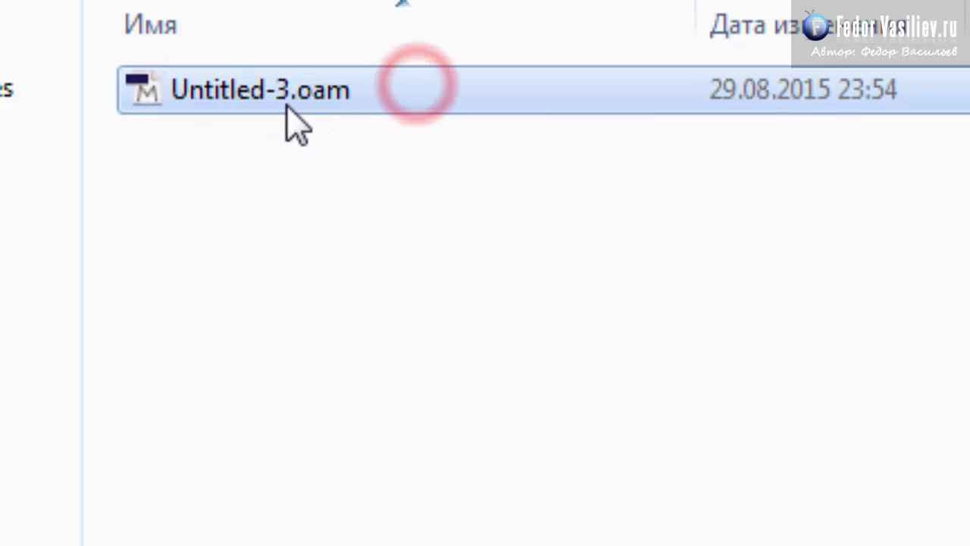
- Bring Untitled-3.oam into the Домашняя page in Adobe Muse and place it at the купить button's upper-left corner, about X 550, Y 334
click(209, 89)
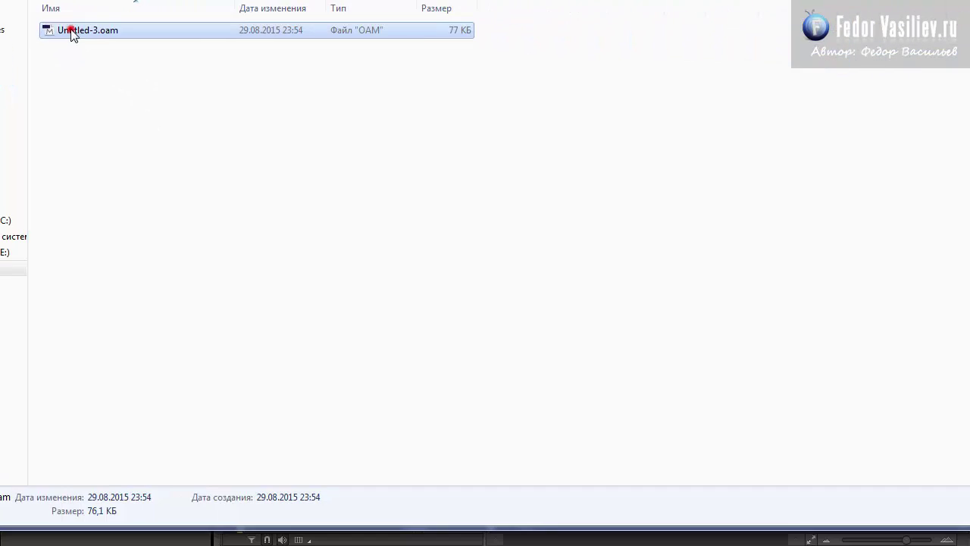
drag(71, 34, 85, 101)
drag(83, 101, 85, 101)
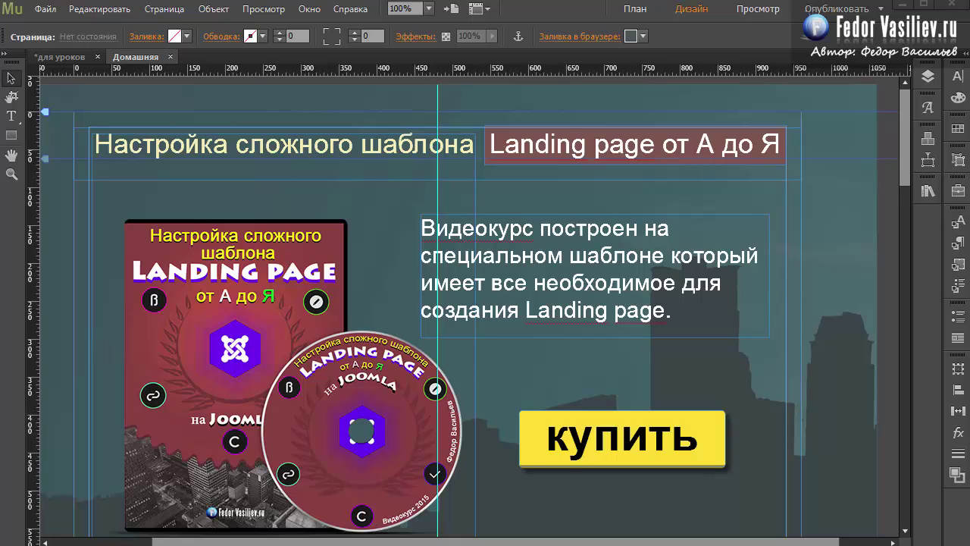
drag(178, 315, 506, 358)
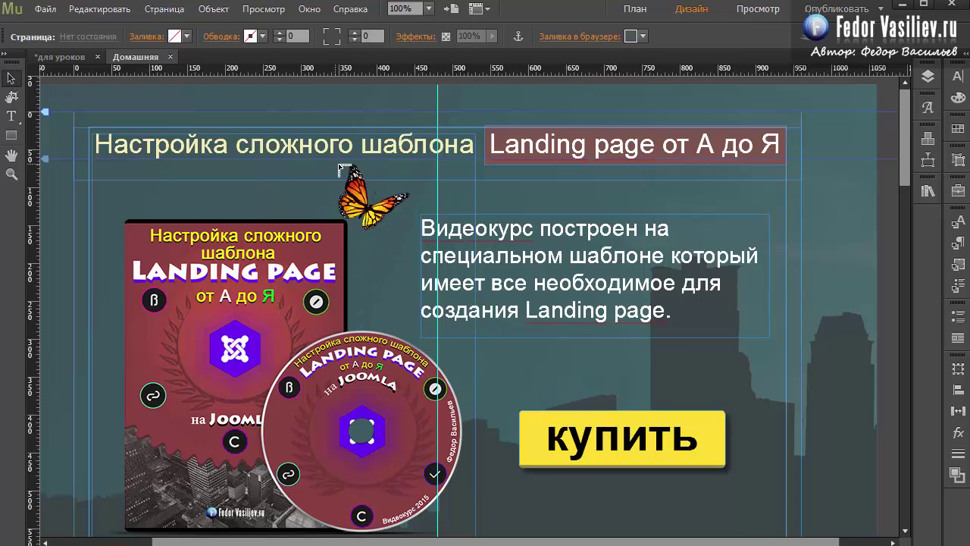
click(491, 350)
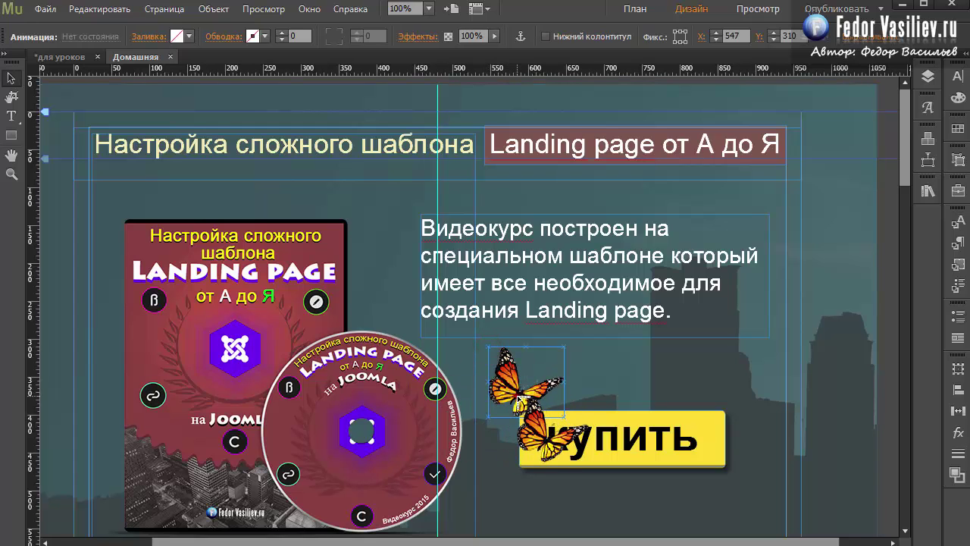
drag(520, 400, 523, 420)
click(478, 379)
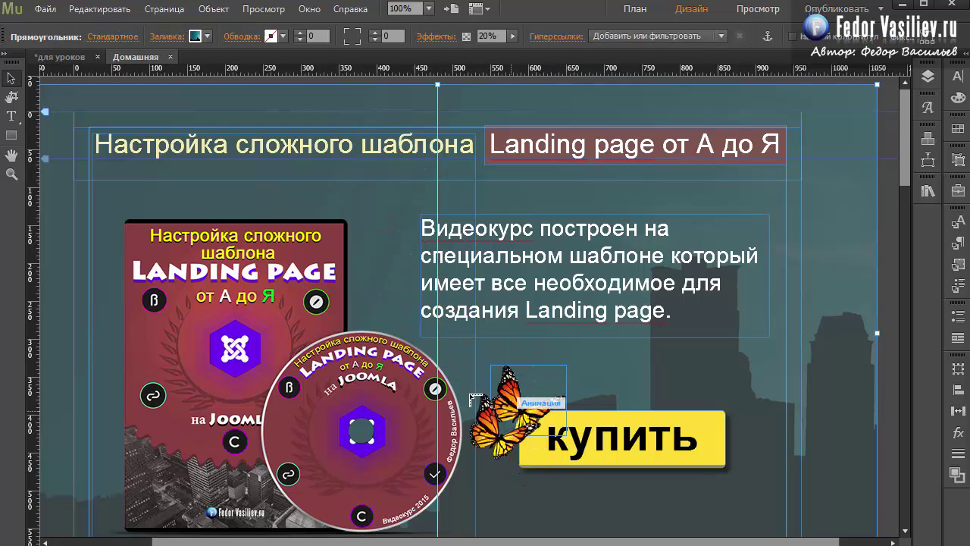
- Preview the page in the browser and scroll through it to check the butterfly animation beside the купить button
click(40, 10)
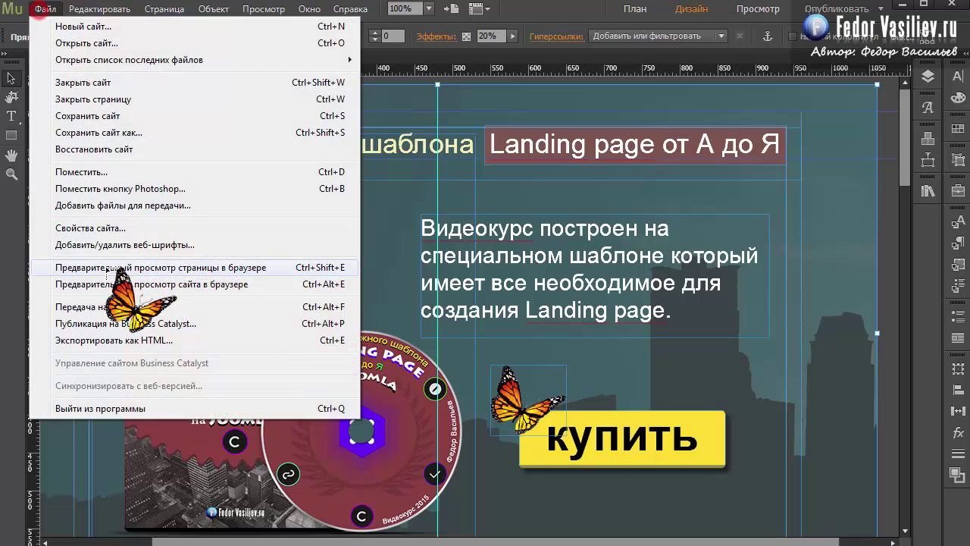
click(113, 303)
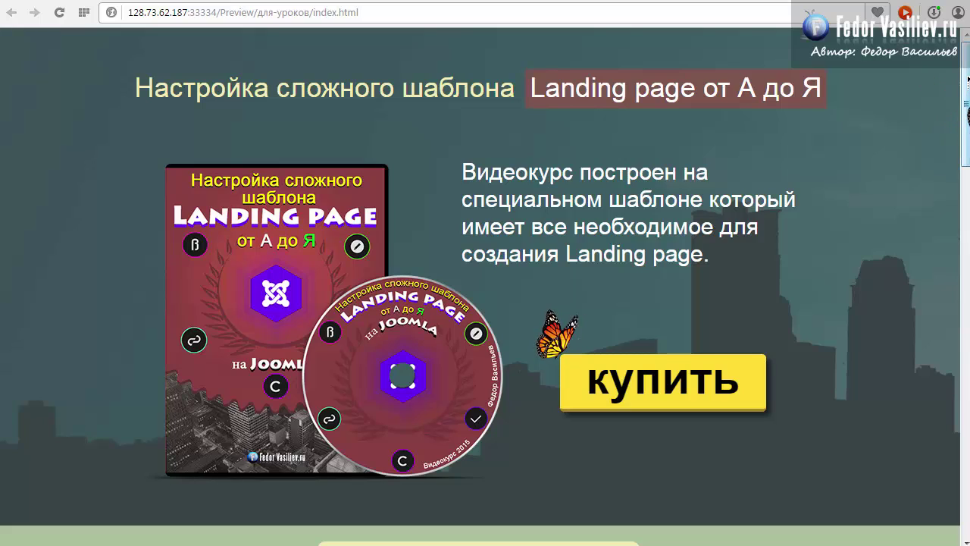
drag(967, 78, 614, 354)
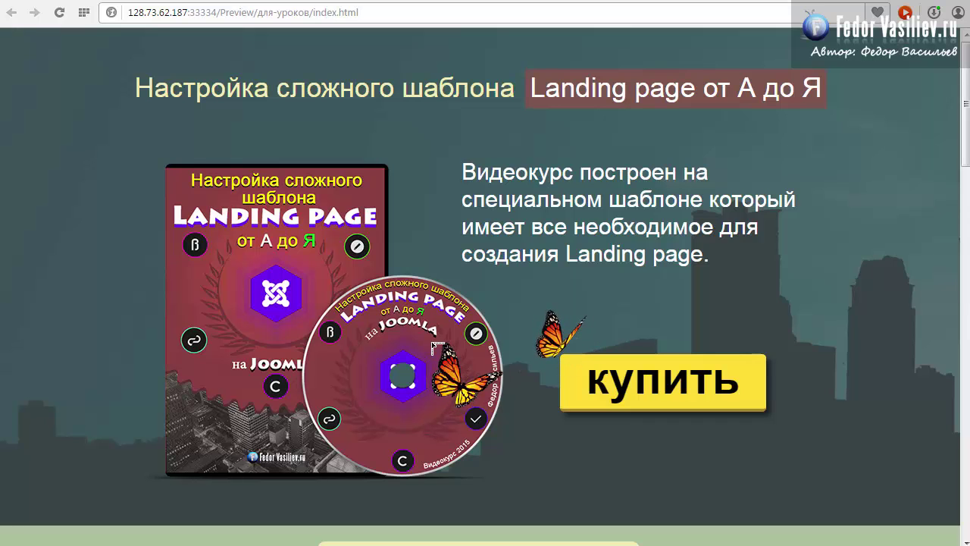
- Switch back to Adobe Muse and enable the Перемещение scroll effect for the butterfly animation
key(alt+Tab)
drag(540, 361, 664, 391)
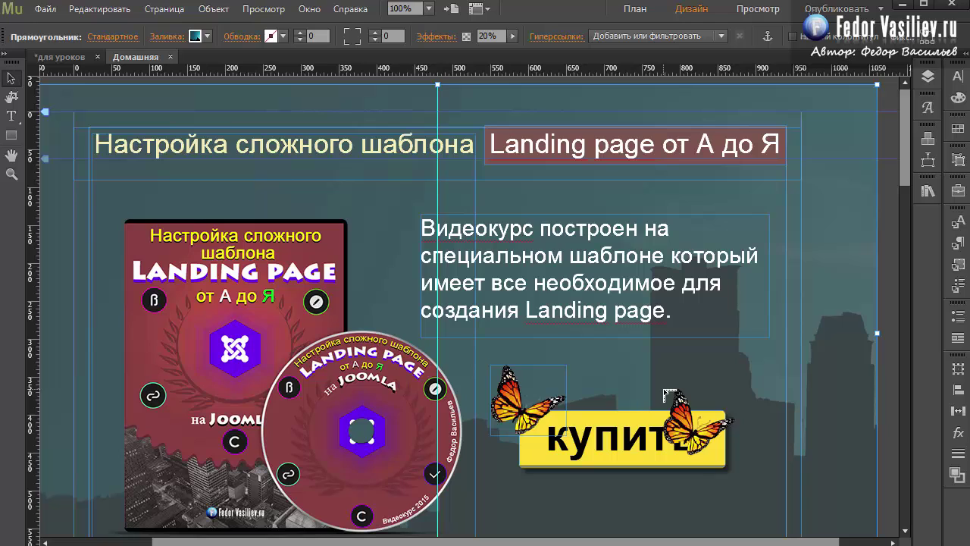
drag(664, 392, 757, 181)
click(756, 177)
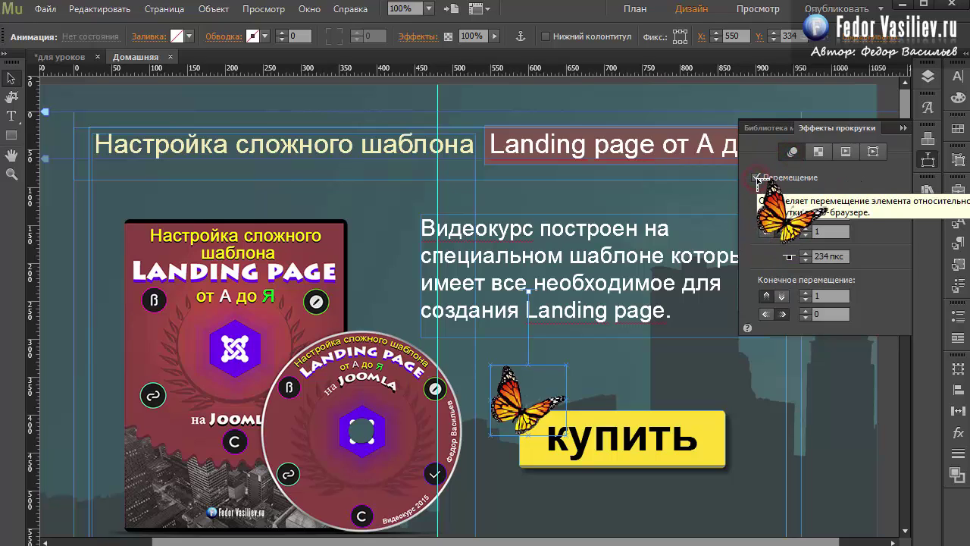